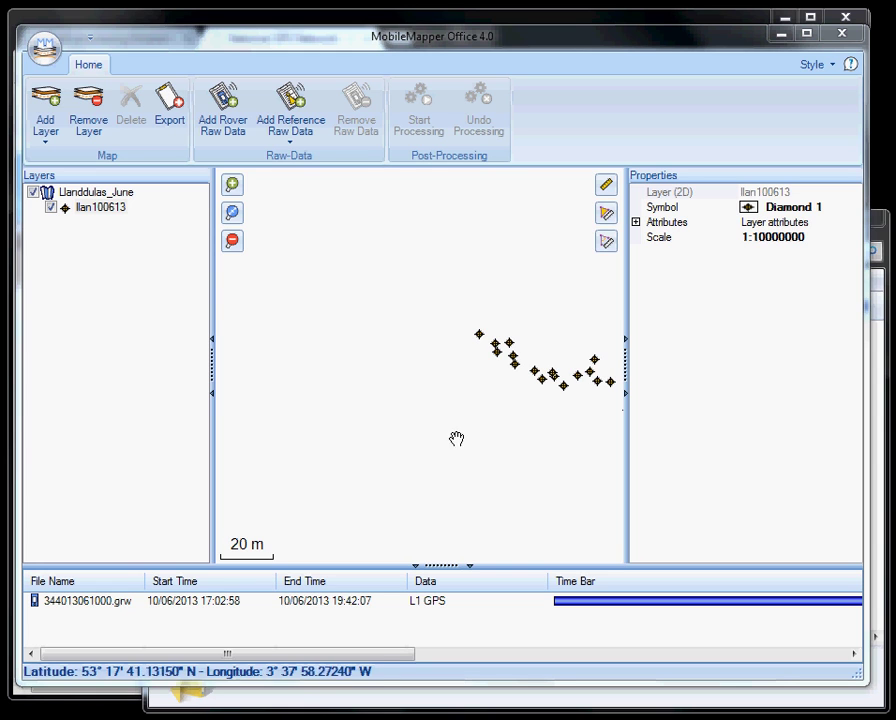
Start a new map and name it Llanddulas_June.
{"action": "left_click", "coordinate": [40, 48]}
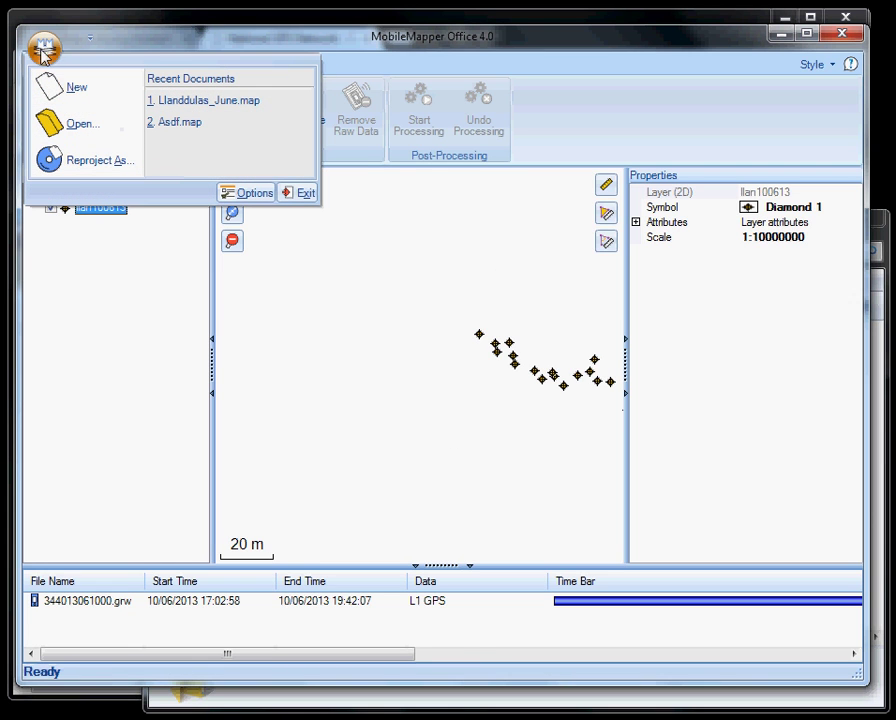
{"action": "left_click", "coordinate": [62, 86]}
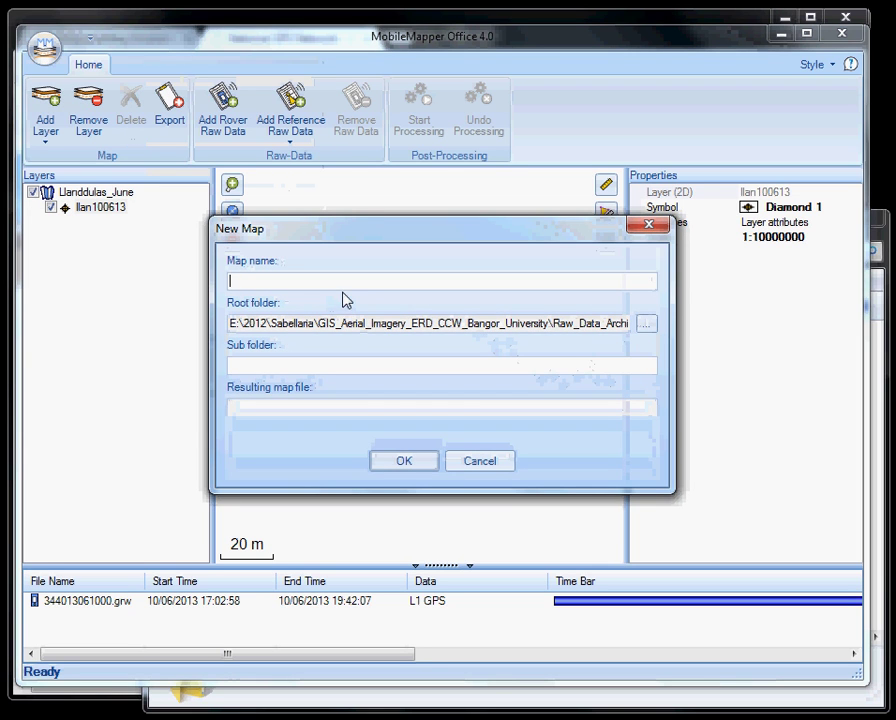
{"action": "type", "text": "Llanddulas_June"}
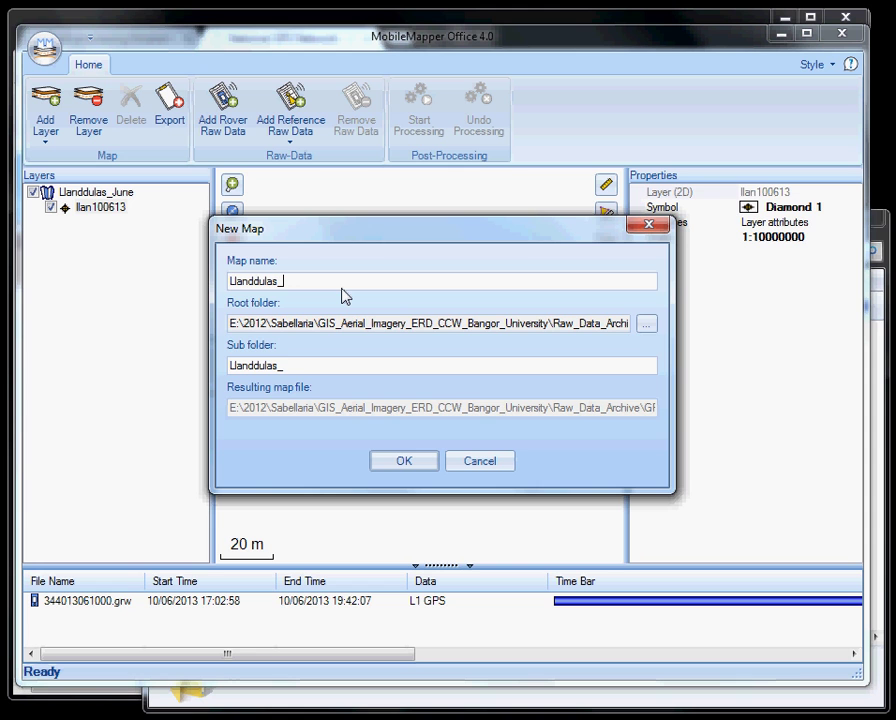
Set the map's root folder to GPS_Data on the M5_Videos (I:) drive and create the map.
{"action": "left_click", "coordinate": [646, 323]}
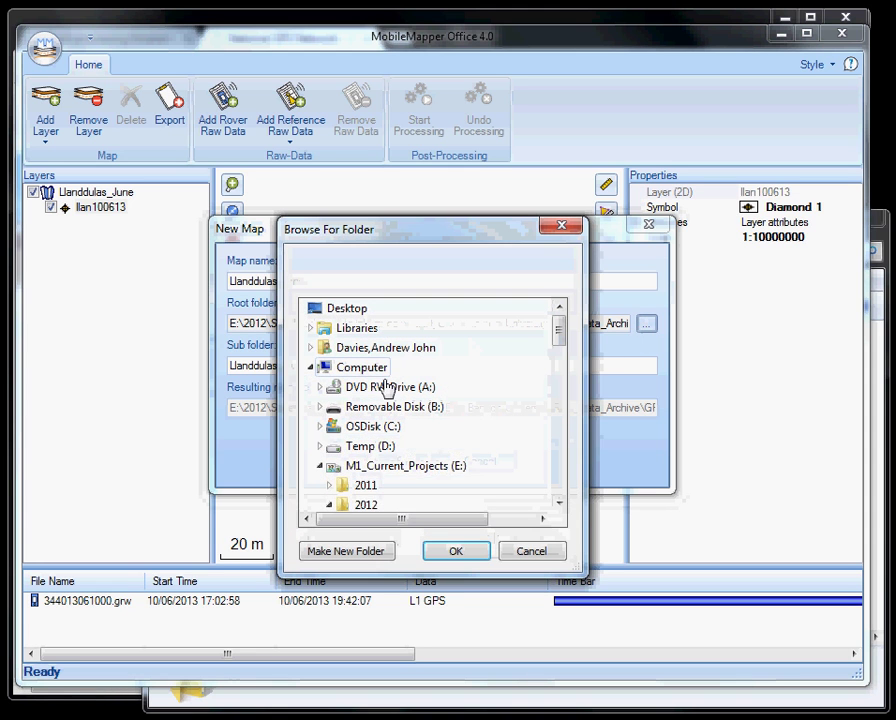
{"action": "left_click", "coordinate": [320, 466]}
{"action": "left_click_drag", "start_coordinate": [558, 362], "coordinate": [572, 440]}
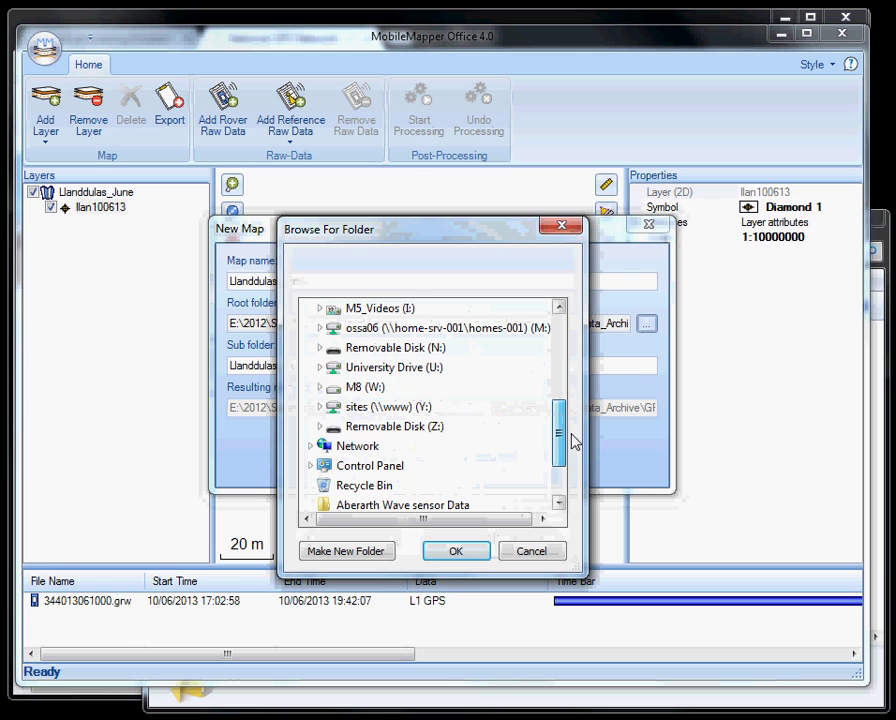
{"action": "left_click", "coordinate": [378, 310]}
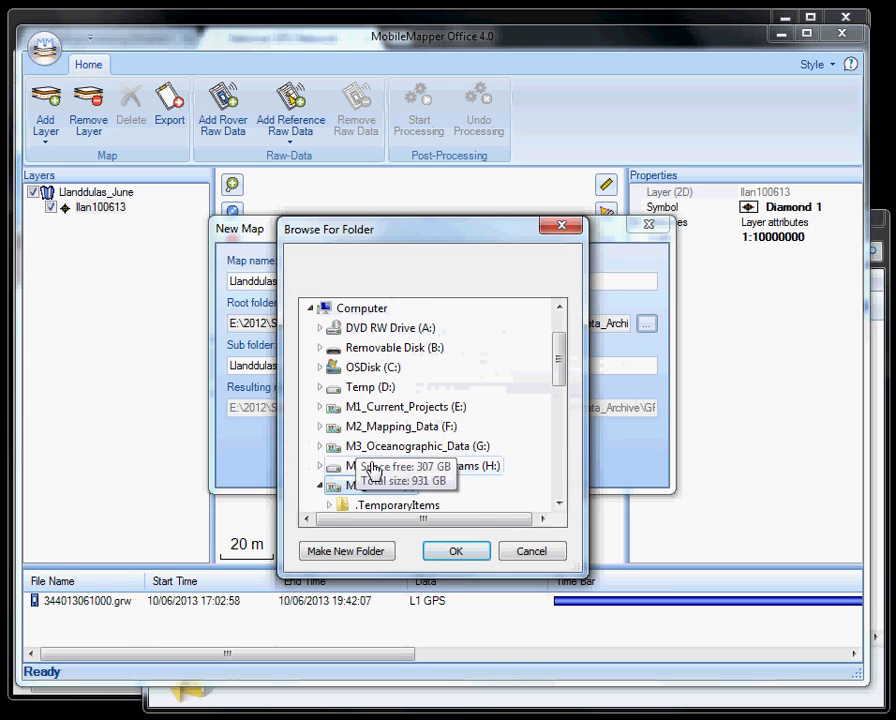
{"action": "left_click_drag", "start_coordinate": [552, 376], "coordinate": [561, 430]}
{"action": "left_click", "coordinate": [374, 350]}
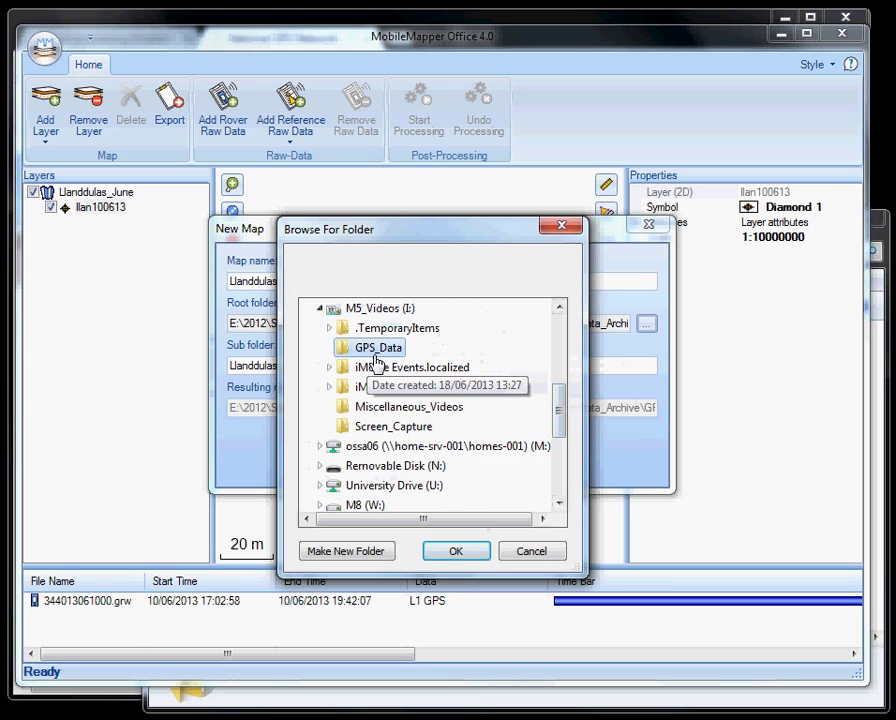
{"action": "left_click", "coordinate": [484, 553]}
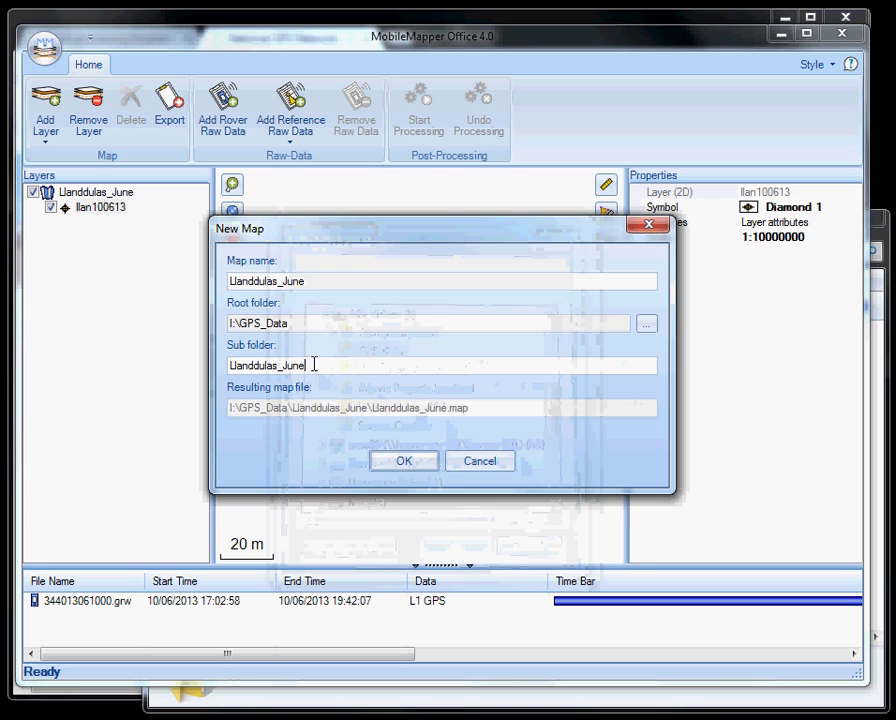
{"action": "left_click", "coordinate": [415, 466]}
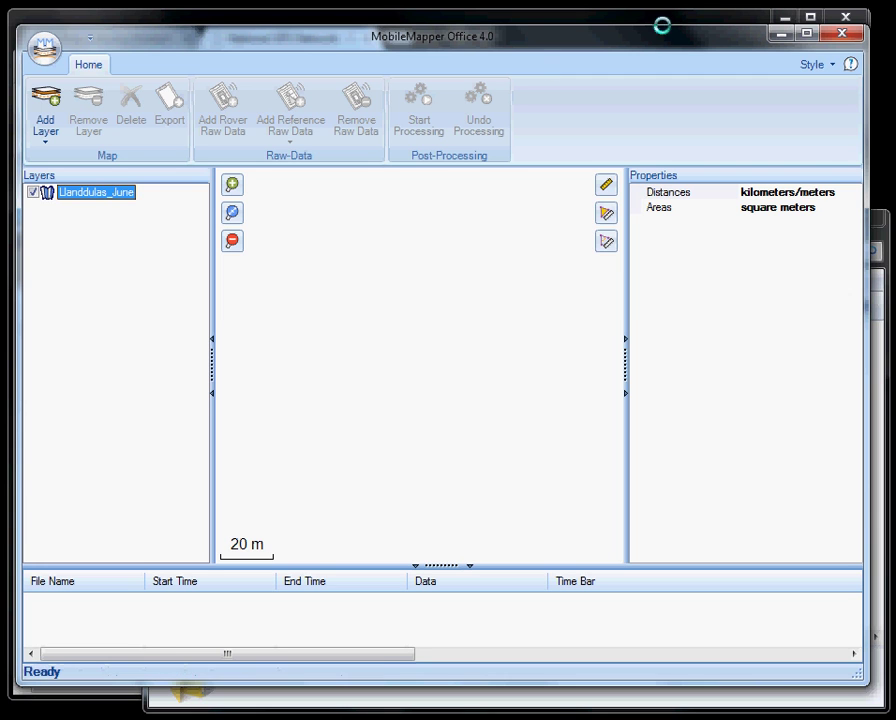
Paste the copied llan100613 shapefile and raw GPS files into the Llanddulas_June folder.
{"action": "key", "text": "alt+Tab"}
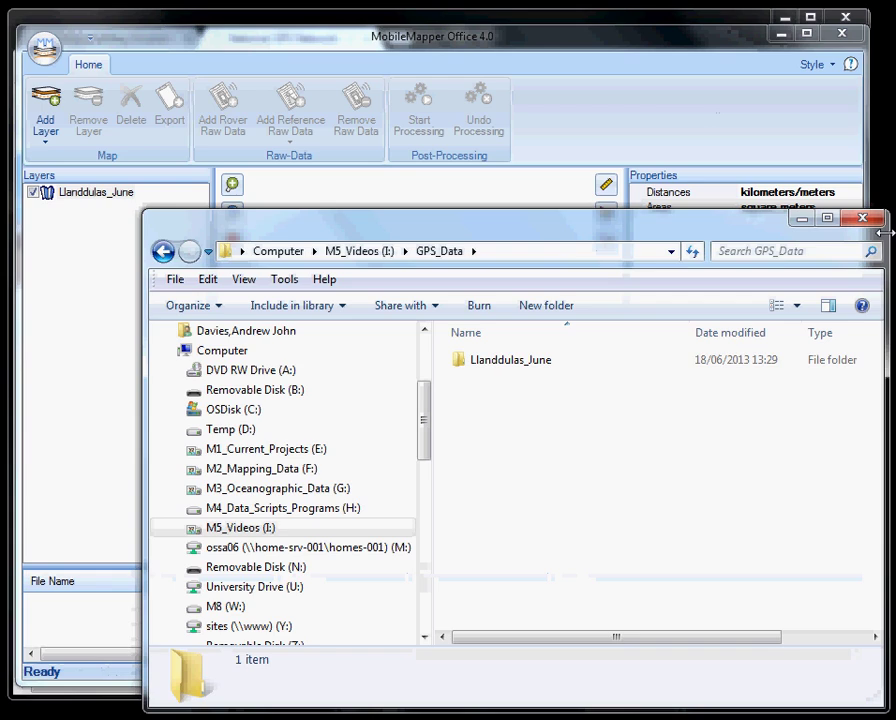
{"action": "double_click", "coordinate": [530, 364]}
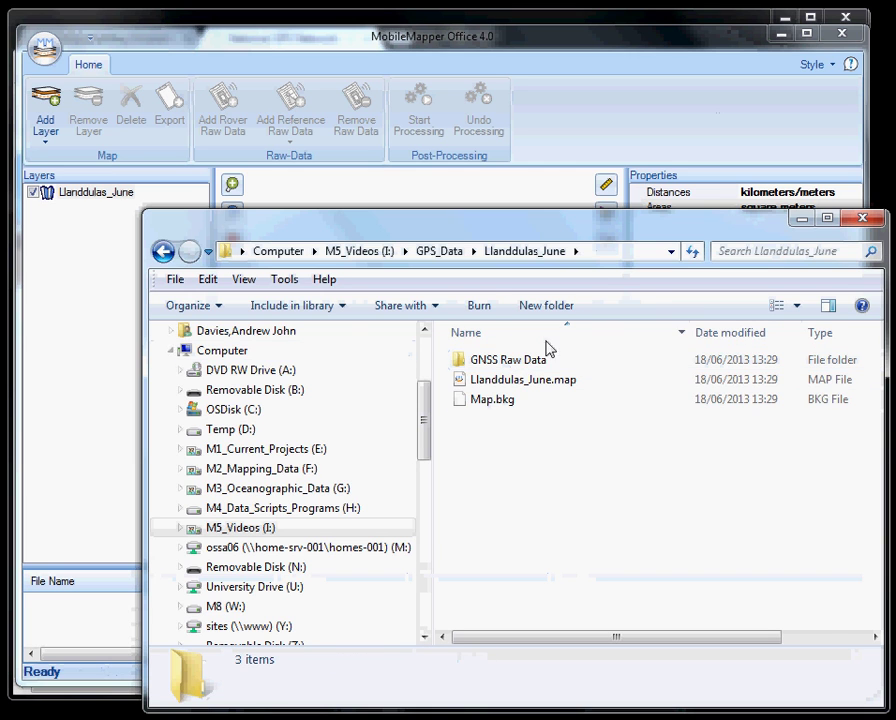
{"action": "left_click", "coordinate": [462, 255]}
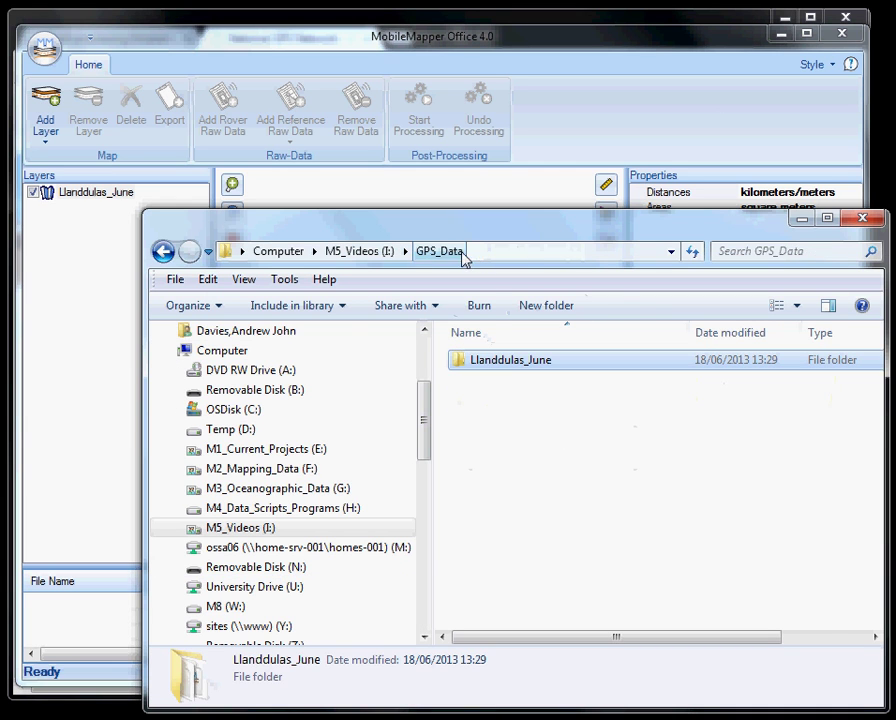
{"action": "double_click", "coordinate": [510, 362]}
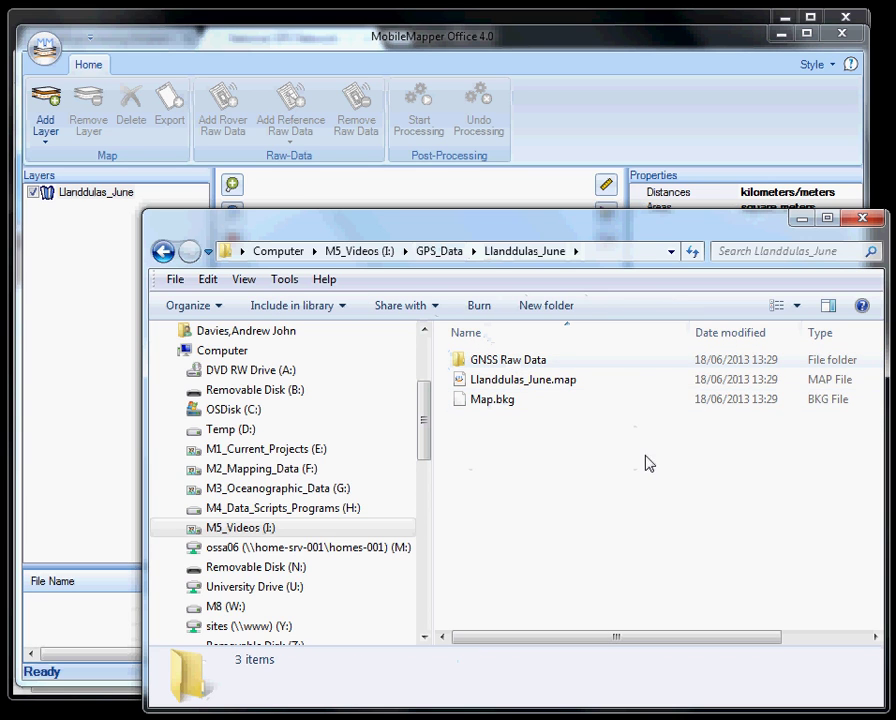
{"action": "right_click", "coordinate": [519, 507]}
{"action": "left_click", "coordinate": [586, 632]}
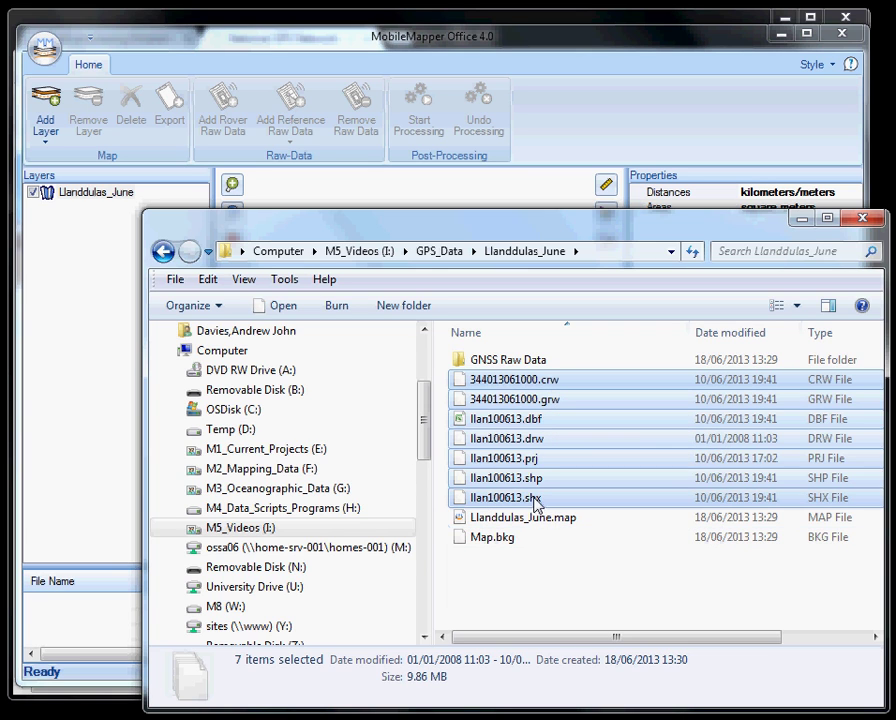
Move 344013061000.crw and 344013061000.grw into the GNSS Raw Data folder.
{"action": "left_click", "coordinate": [535, 497]}
{"action": "left_click", "coordinate": [540, 421], "text": "shift"}
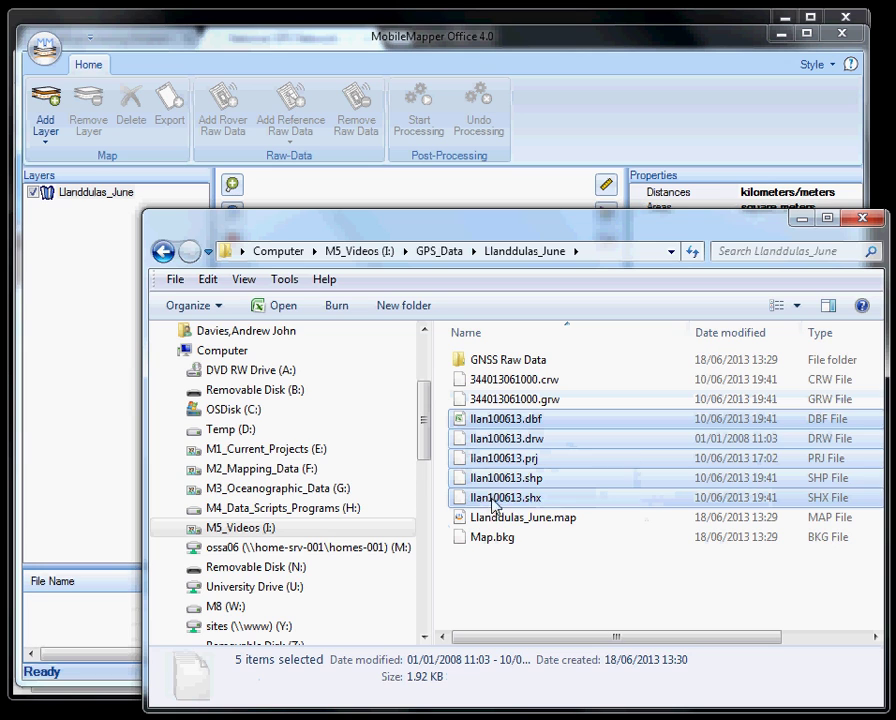
{"action": "left_click", "coordinate": [534, 384]}
{"action": "left_click", "coordinate": [537, 400], "text": "shift"}
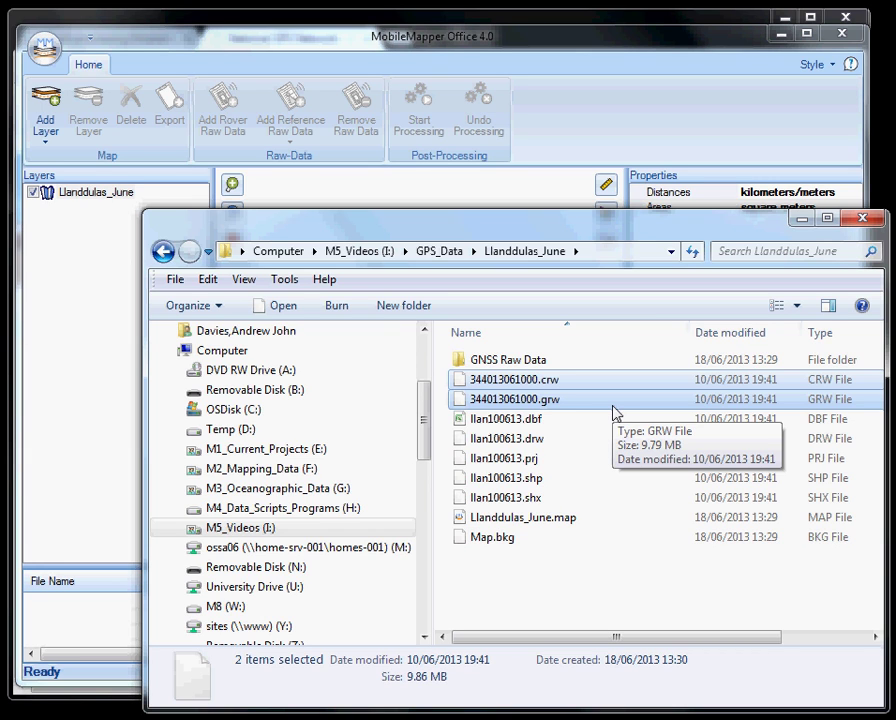
{"action": "left_click_drag", "start_coordinate": [506, 392], "coordinate": [537, 366]}
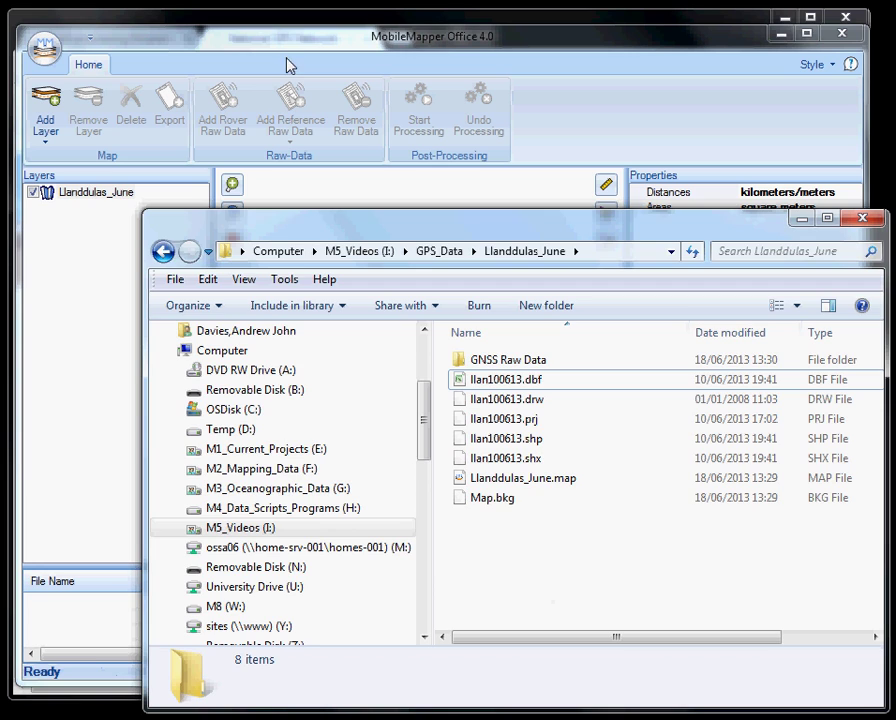
Add llan100613.shp as an existing layer, accepting the WGS 84 coordinate system.
{"action": "left_click", "coordinate": [320, 44]}
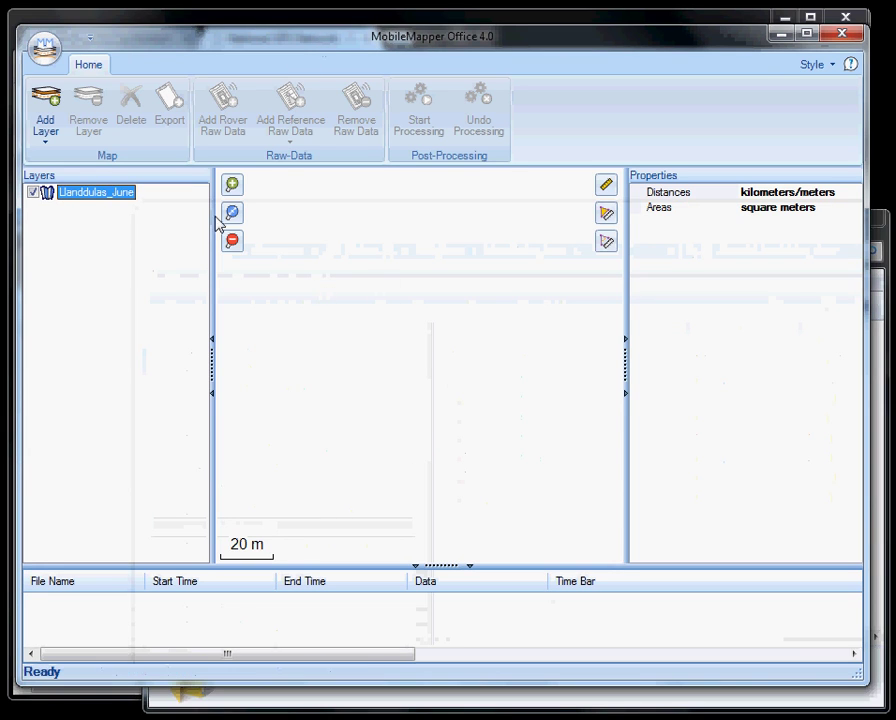
{"action": "left_click", "coordinate": [46, 133]}
{"action": "left_click", "coordinate": [100, 183]}
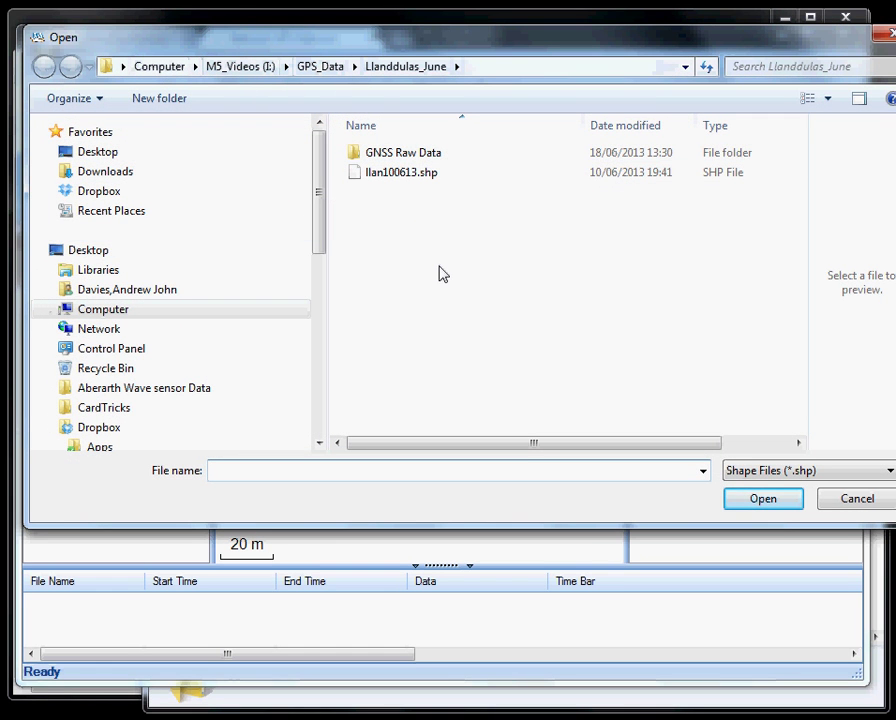
{"action": "left_click", "coordinate": [394, 175]}
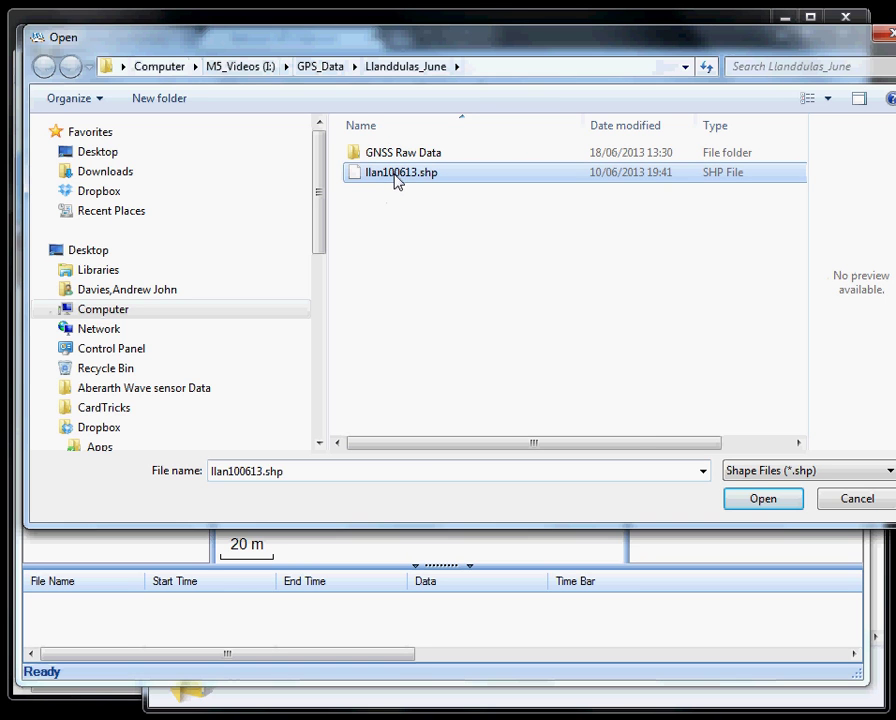
{"action": "left_click", "coordinate": [764, 499]}
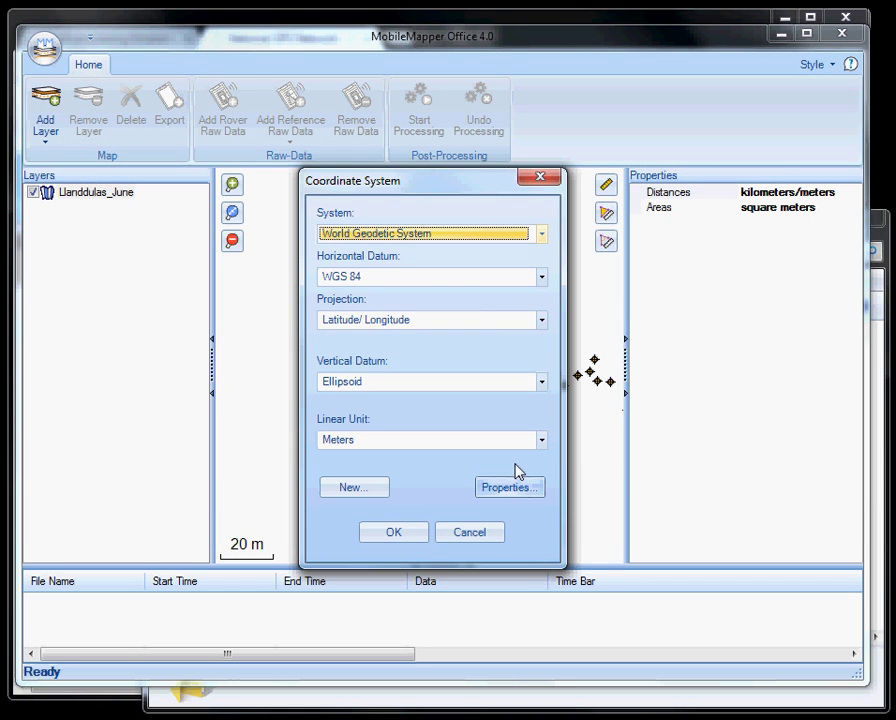
{"action": "left_click", "coordinate": [394, 534]}
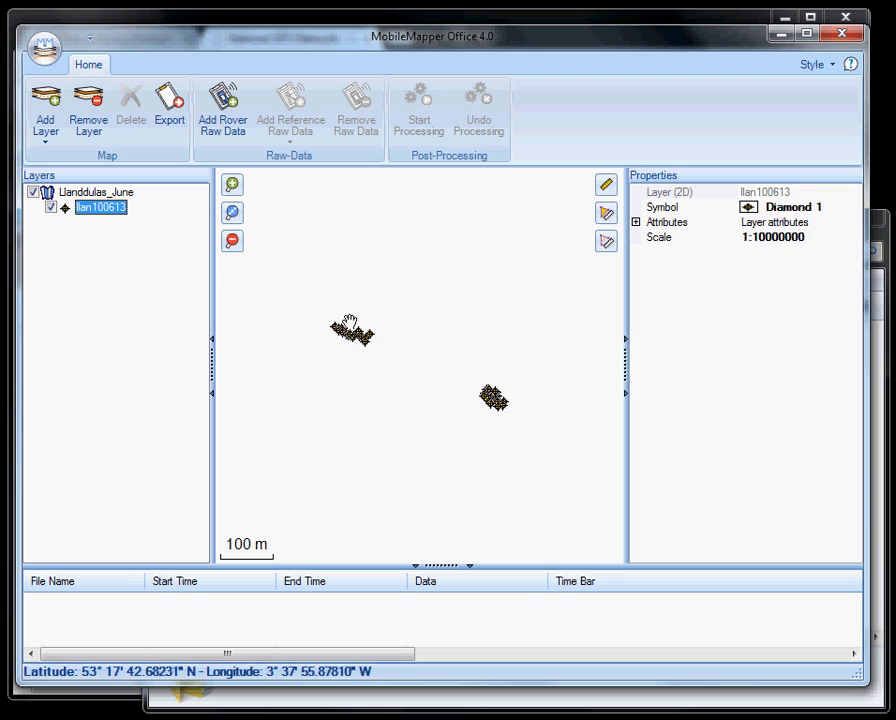
Inspect points in the left and right llan100613 clusters and zoom in to a 10 m scale.
{"action": "left_click", "coordinate": [352, 340]}
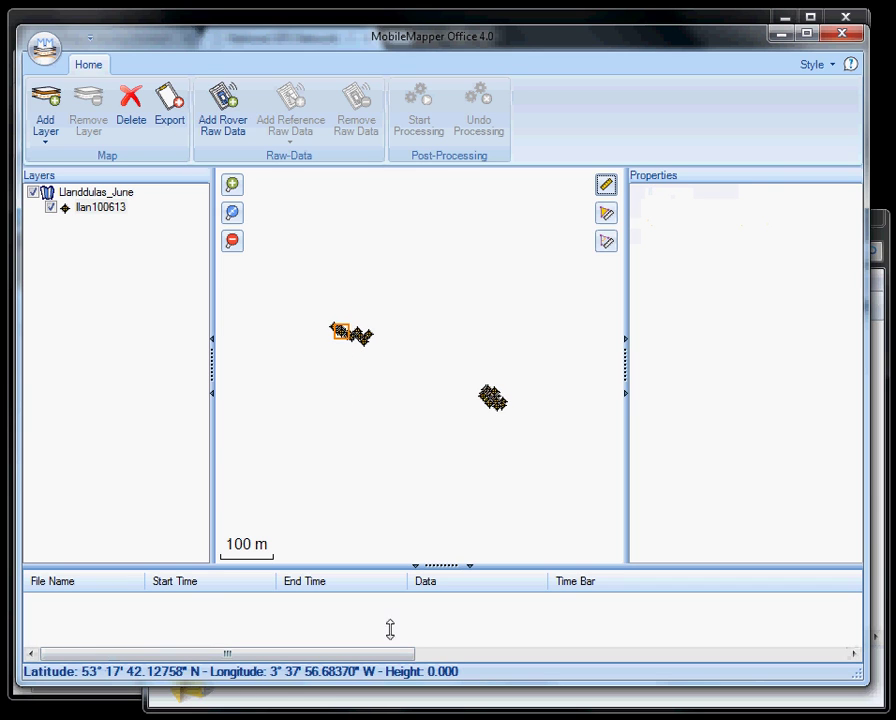
{"action": "left_click", "coordinate": [500, 410]}
{"action": "scroll", "coordinate": [490, 404], "scroll_direction": "up", "scroll_amount": 2}
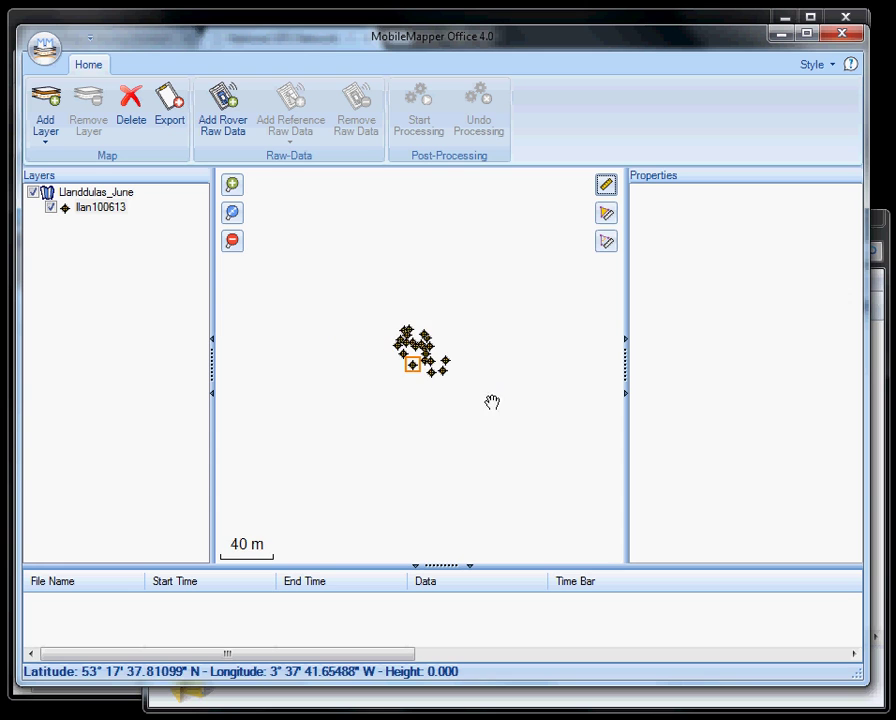
{"action": "scroll", "coordinate": [425, 368], "scroll_direction": "up", "scroll_amount": 1}
{"action": "scroll", "coordinate": [404, 340], "scroll_direction": "up", "scroll_amount": 1}
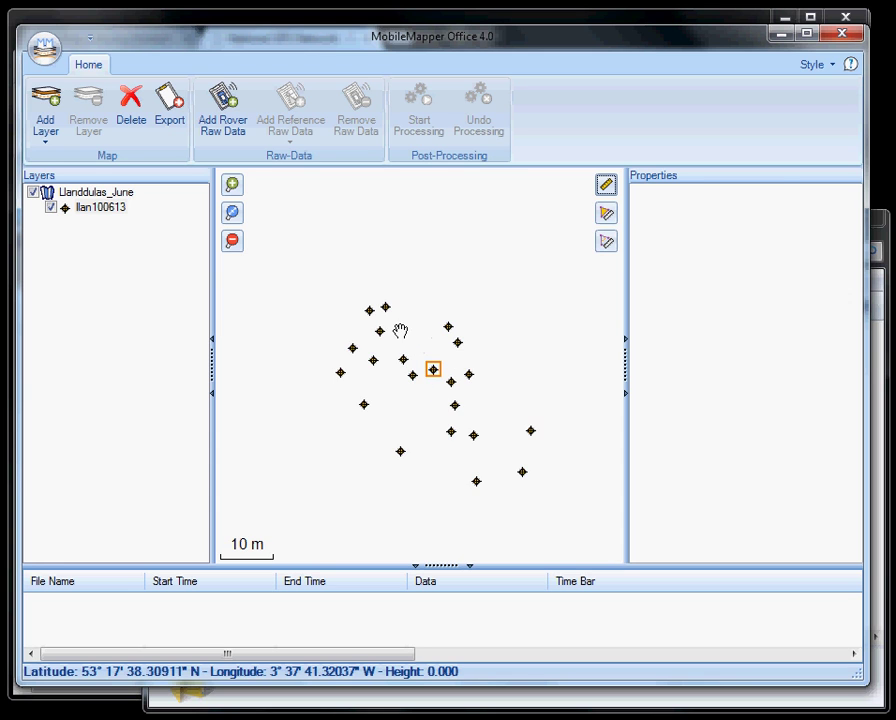
{"action": "left_click", "coordinate": [401, 335]}
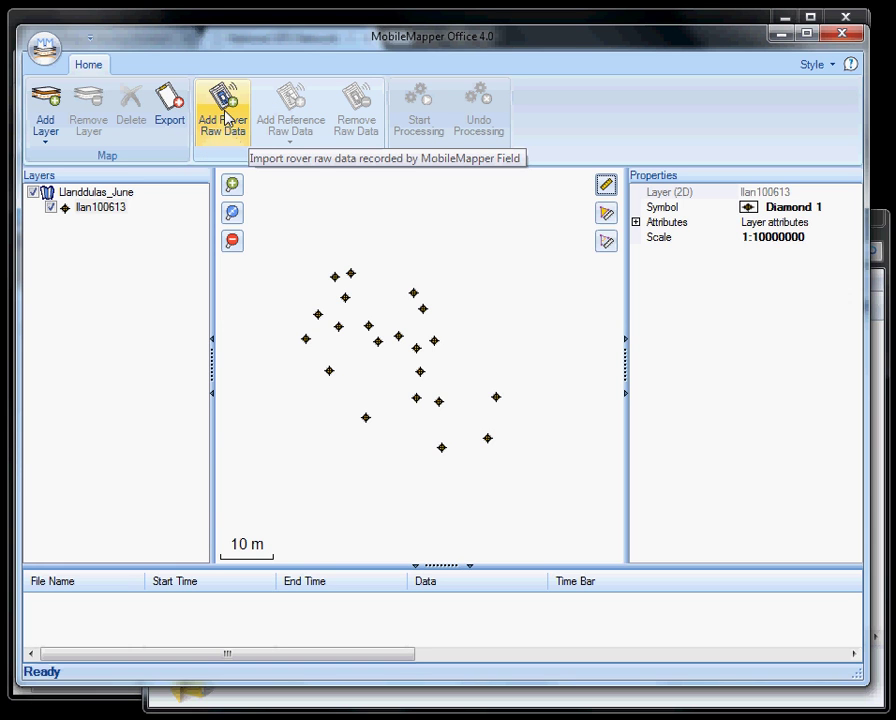
Import 344013061000.grw from GNSS Raw Data as rover raw data and widen the list to show the Time Bar.
{"action": "left_click", "coordinate": [226, 118]}
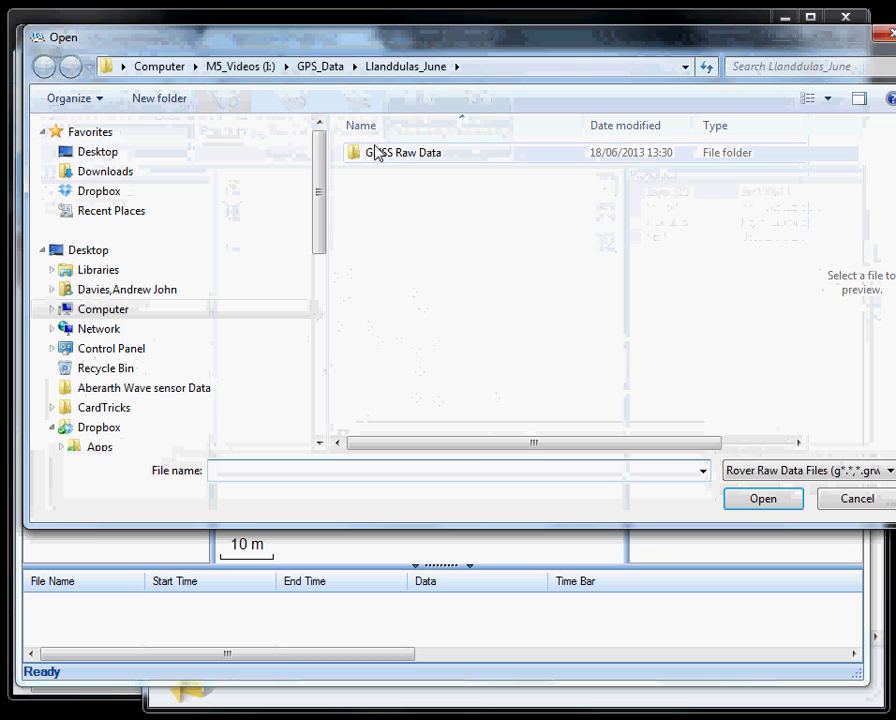
{"action": "left_click", "coordinate": [407, 159]}
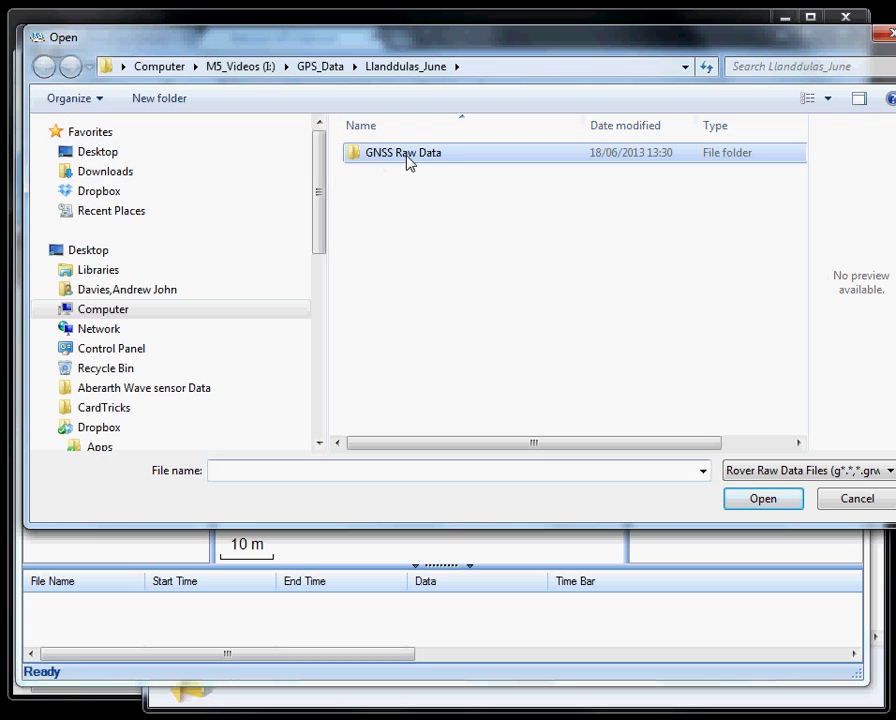
{"action": "double_click", "coordinate": [425, 156]}
{"action": "left_click", "coordinate": [430, 156]}
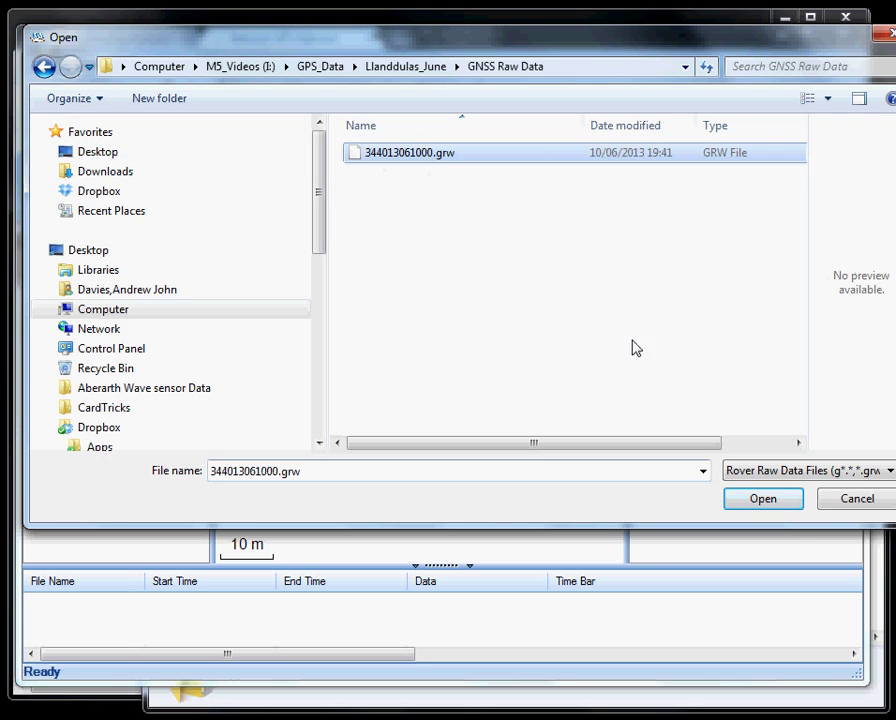
{"action": "left_click", "coordinate": [778, 505]}
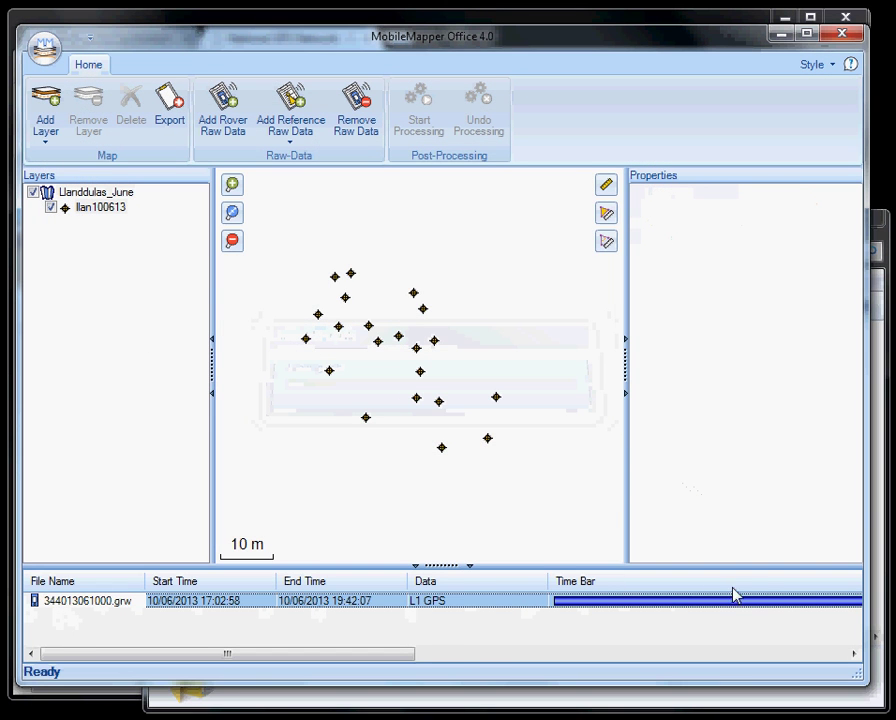
{"action": "left_click_drag", "start_coordinate": [385, 656], "coordinate": [832, 660]}
{"action": "left_click_drag", "start_coordinate": [860, 574], "coordinate": [694, 578]}
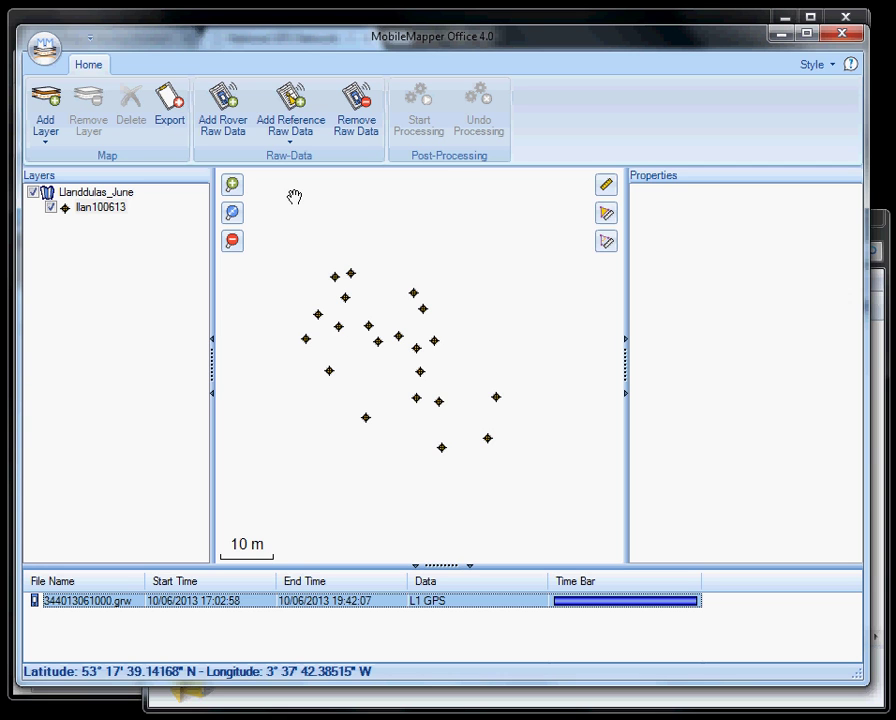
Enter SH9078 as the search location after checking the Llanddulas grid reference in the guide.
{"action": "left_click", "coordinate": [72, 693]}
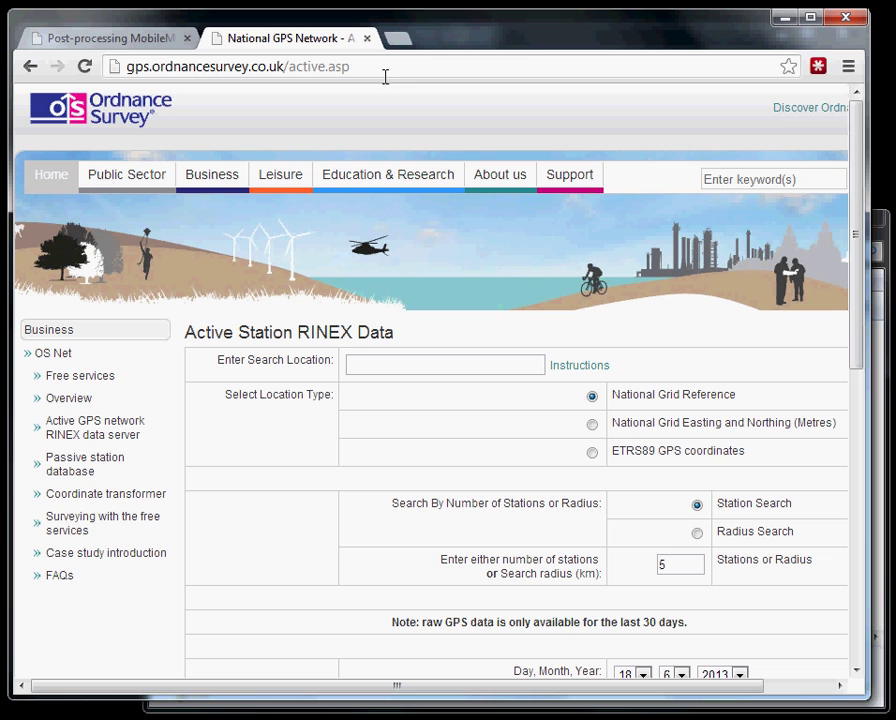
{"action": "scroll", "coordinate": [424, 314], "scroll_direction": "down", "scroll_amount": 2}
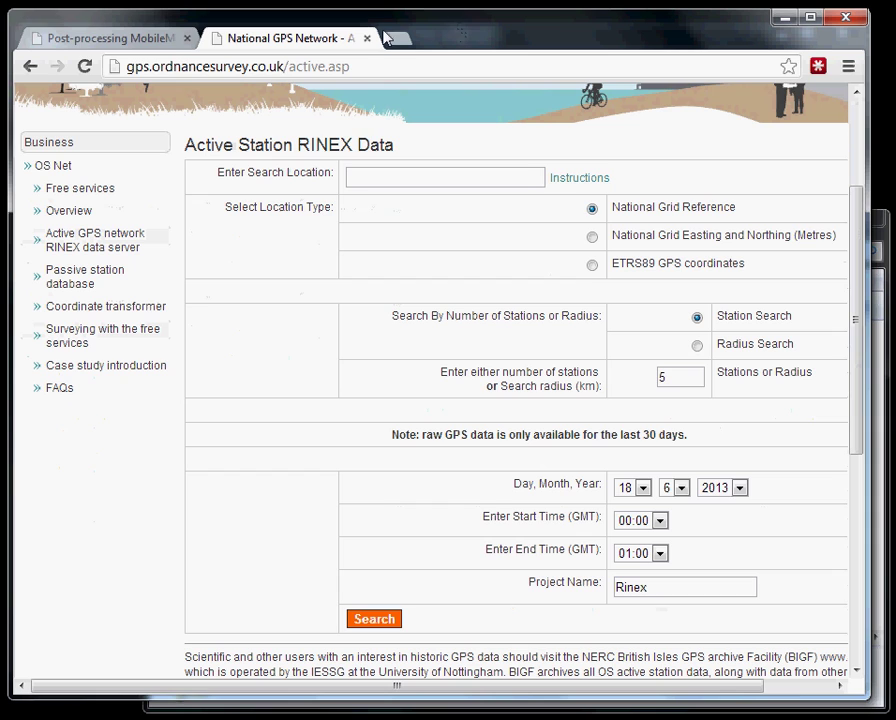
{"action": "left_click", "coordinate": [384, 180]}
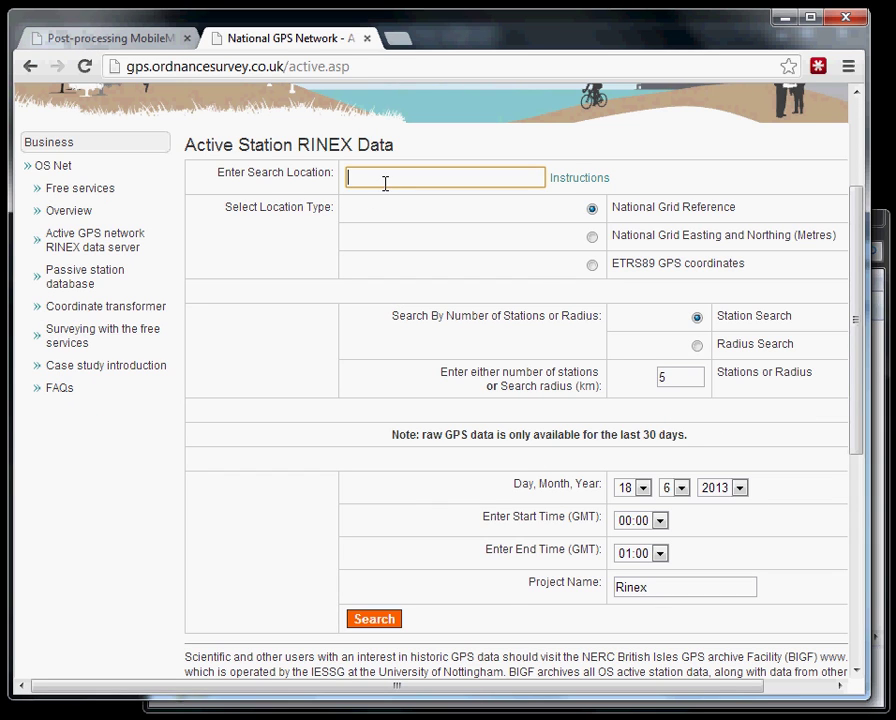
{"action": "left_click", "coordinate": [117, 40]}
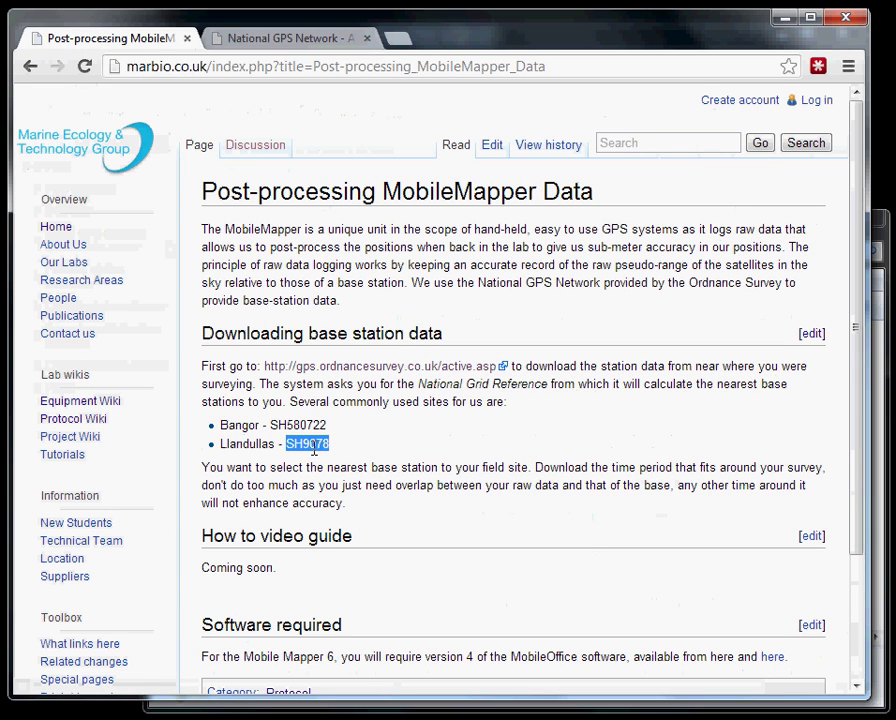
{"action": "left_click", "coordinate": [311, 40]}
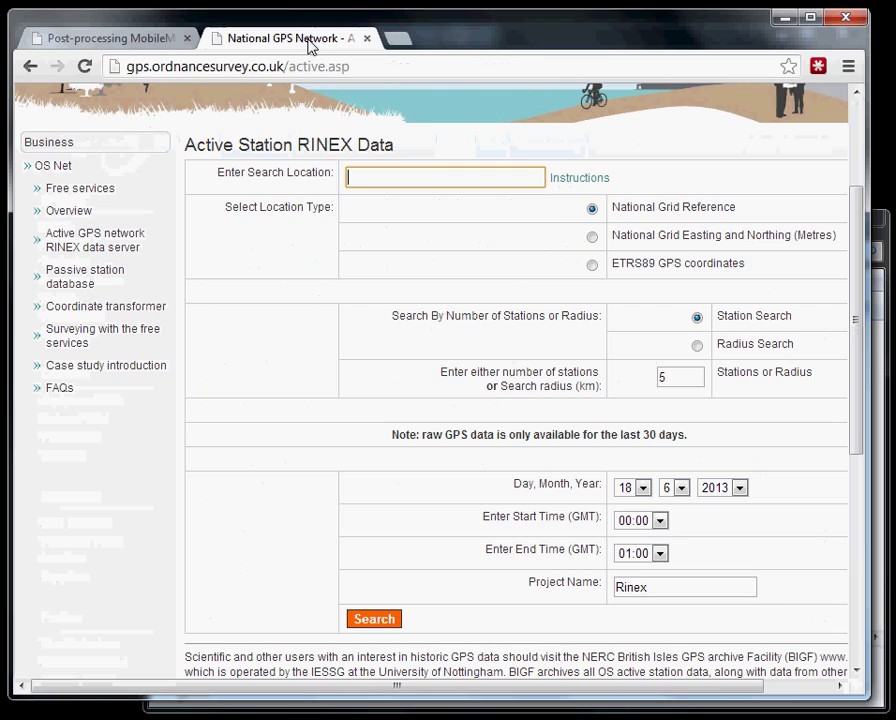
{"action": "left_click", "coordinate": [390, 176]}
{"action": "left_click", "coordinate": [436, 199]}
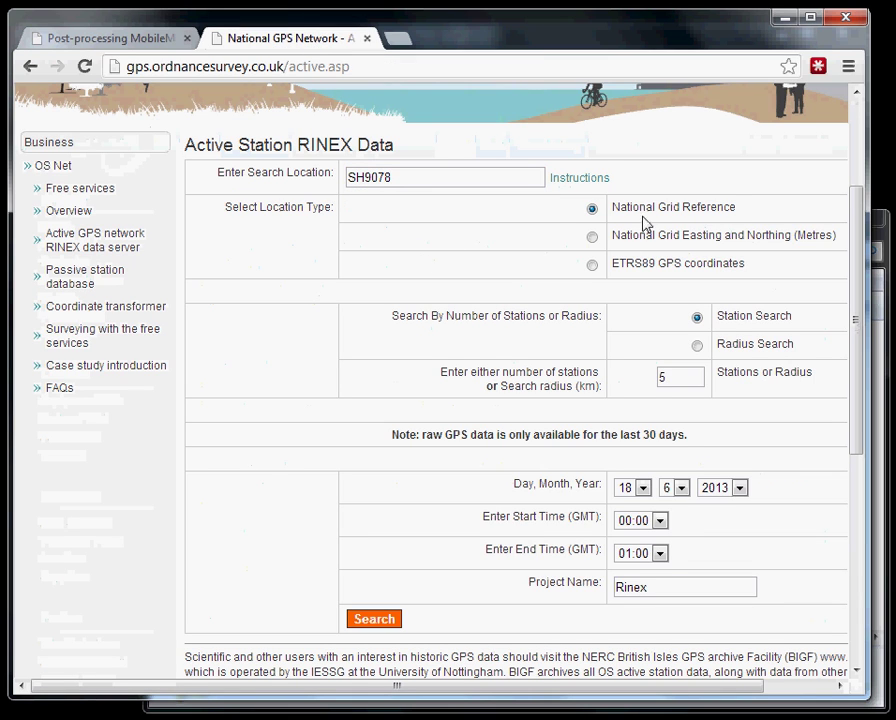
{"action": "left_click_drag", "start_coordinate": [666, 210], "coordinate": [738, 236]}
{"action": "left_click", "coordinate": [526, 332]}
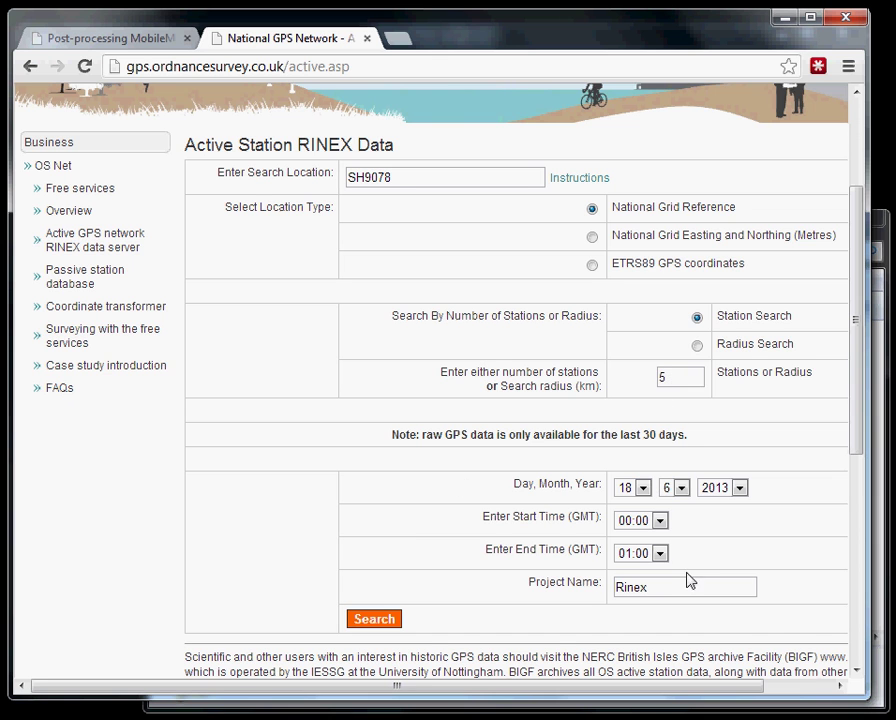
Set the search day to 10 with start time 16:00 and end time 21:00.
{"action": "scroll", "coordinate": [680, 455], "scroll_direction": "down", "scroll_amount": 3}
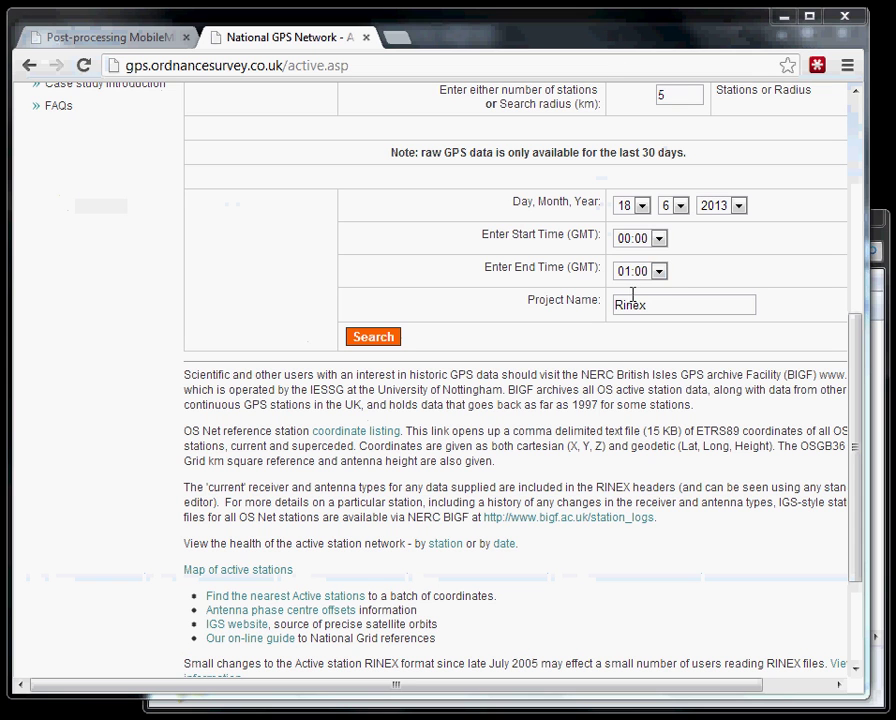
{"action": "left_click", "coordinate": [660, 238]}
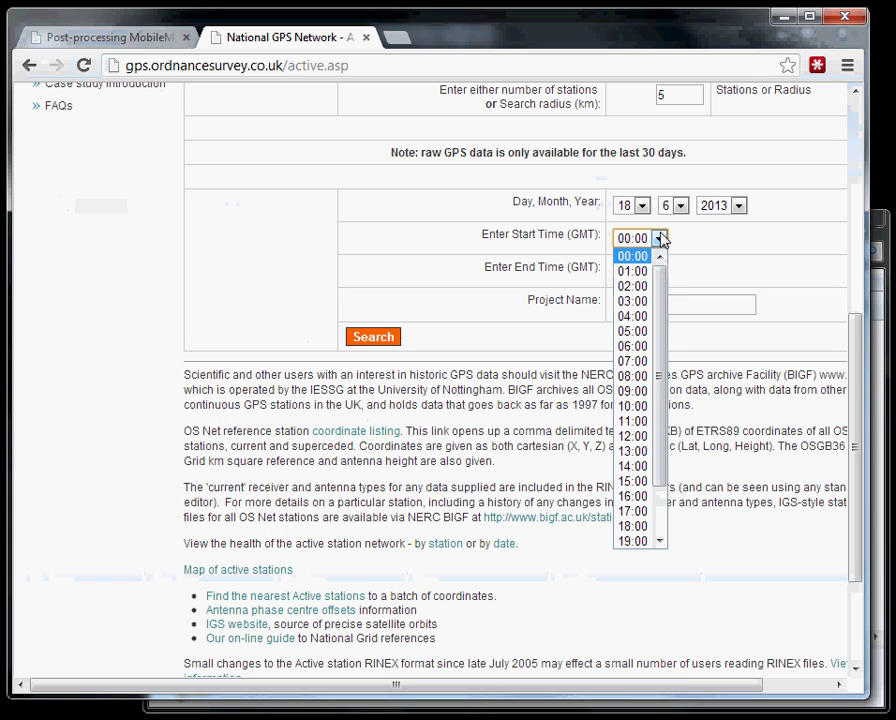
{"action": "scroll", "coordinate": [665, 330], "scroll_direction": "down", "scroll_amount": 2}
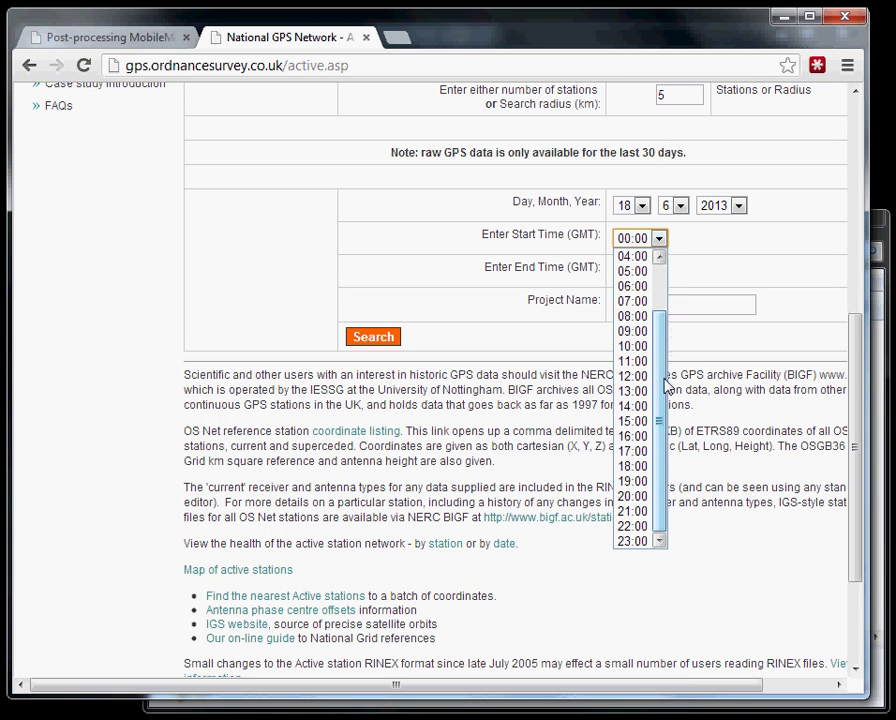
{"action": "left_click", "coordinate": [632, 450]}
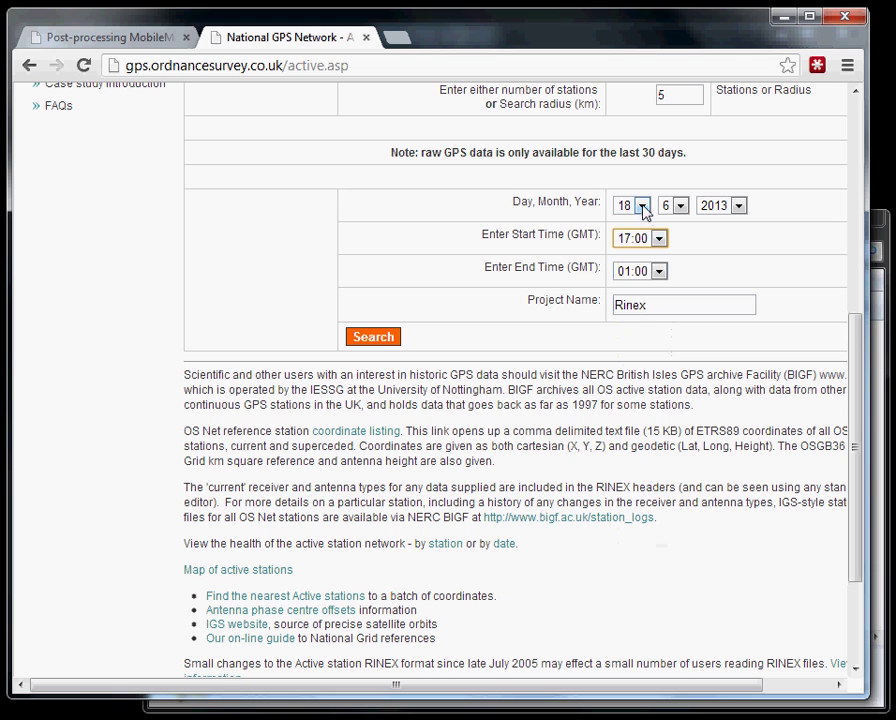
{"action": "left_click", "coordinate": [643, 206]}
{"action": "left_click", "coordinate": [625, 372]}
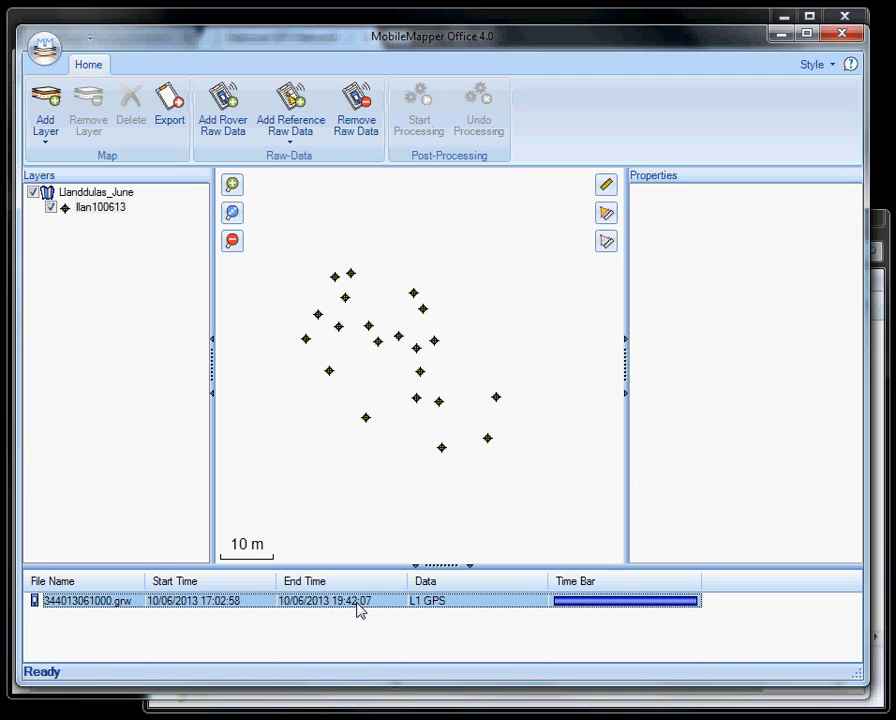
{"action": "left_click", "coordinate": [352, 22]}
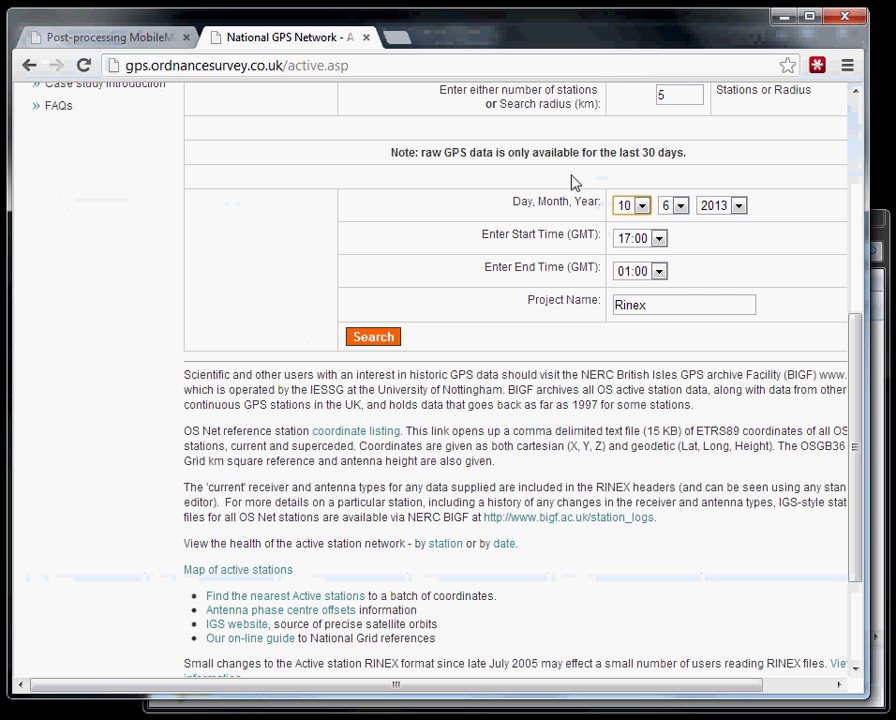
{"action": "left_click", "coordinate": [646, 237]}
{"action": "left_click", "coordinate": [634, 438]}
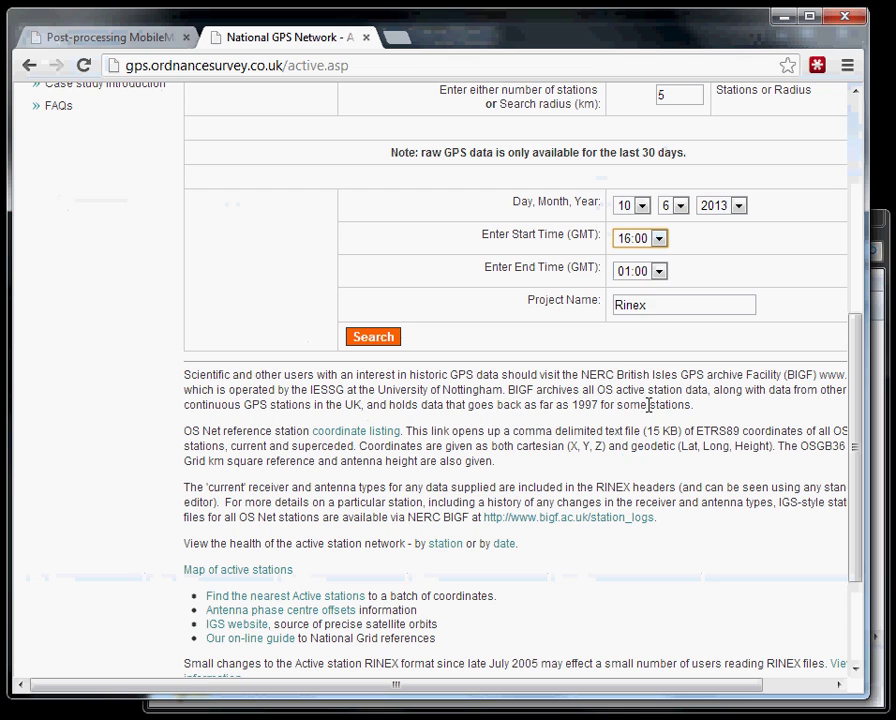
{"action": "left_click", "coordinate": [656, 272]}
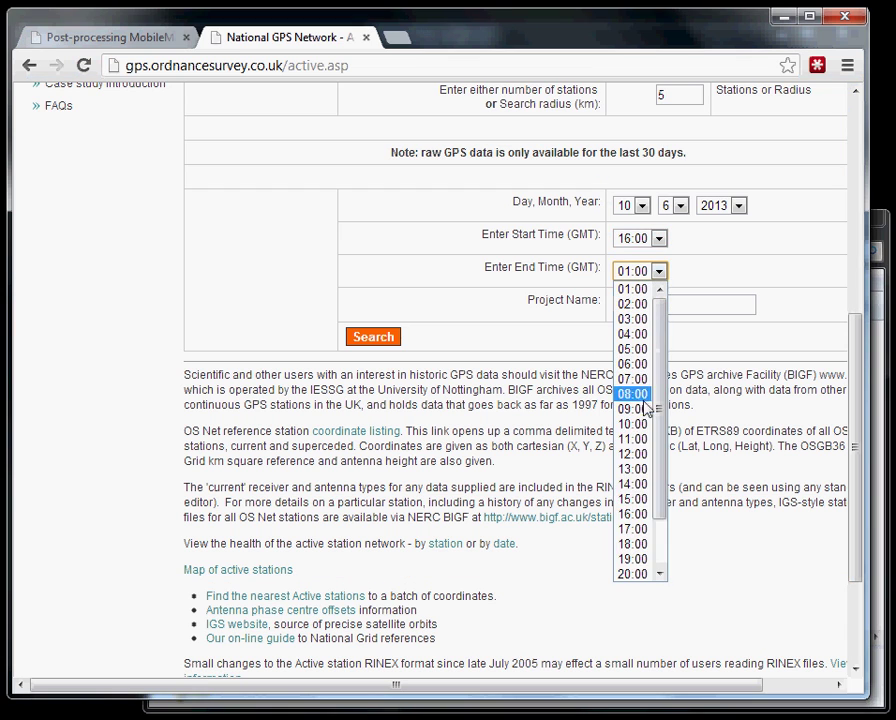
{"action": "left_click", "coordinate": [659, 575]}
{"action": "left_click", "coordinate": [632, 528]}
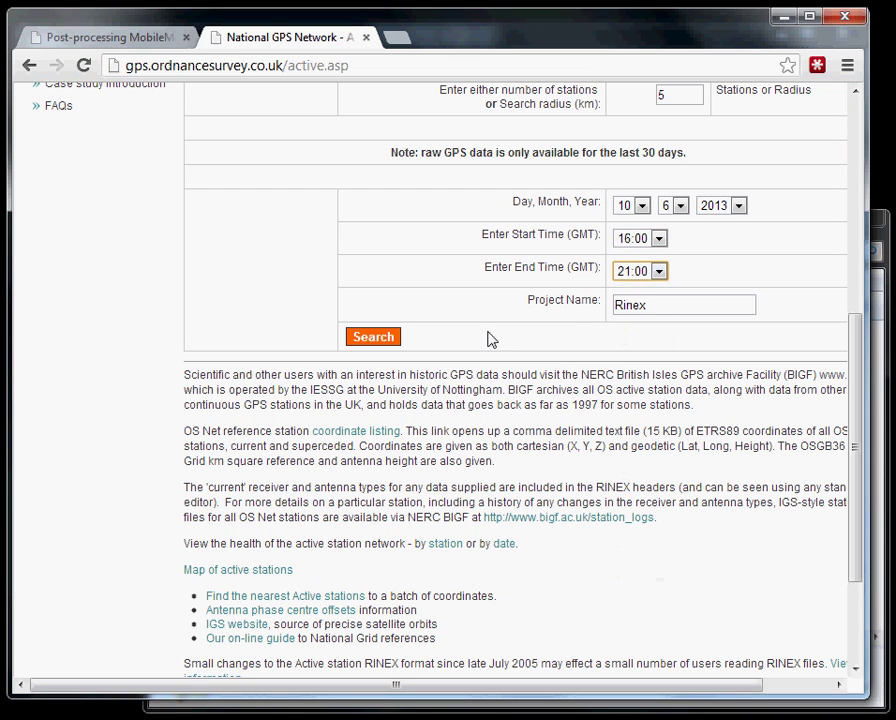
Change the project name to Llanddulas and run the station search.
{"action": "double_click", "coordinate": [637, 303]}
{"action": "type", "text": "Llanddulas"}
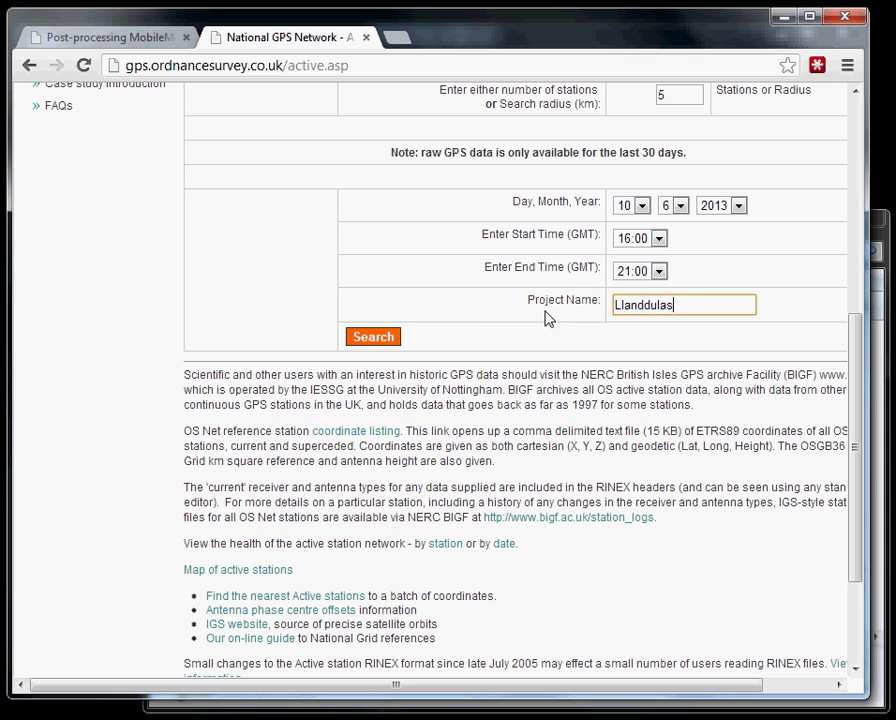
{"action": "left_click", "coordinate": [372, 336]}
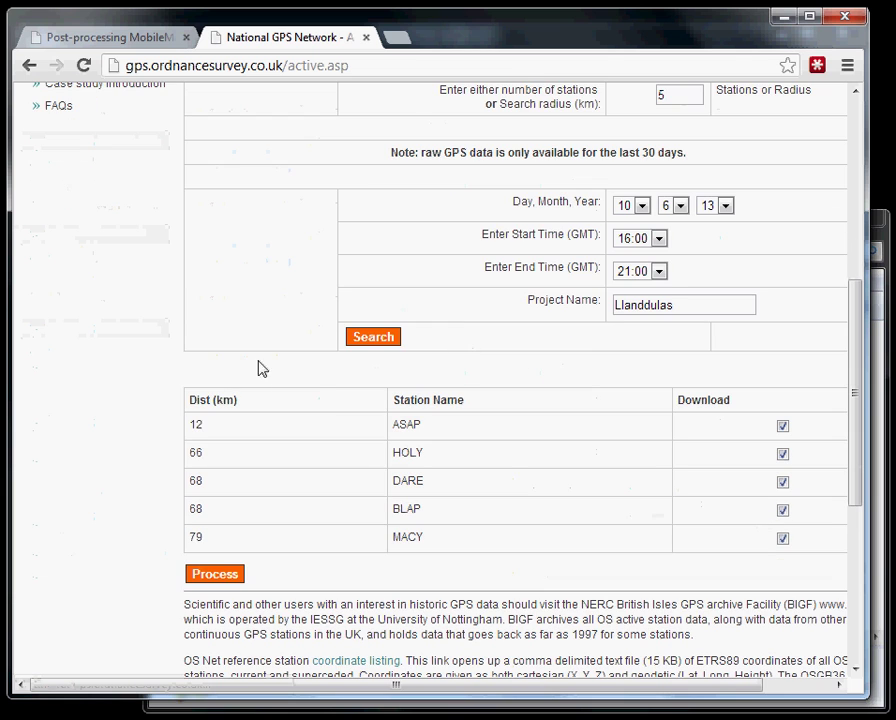
Exclude HOLY, DARE, BLAP and MACY so only station ASAP is processed.
{"action": "left_click_drag", "start_coordinate": [187, 429], "coordinate": [456, 426]}
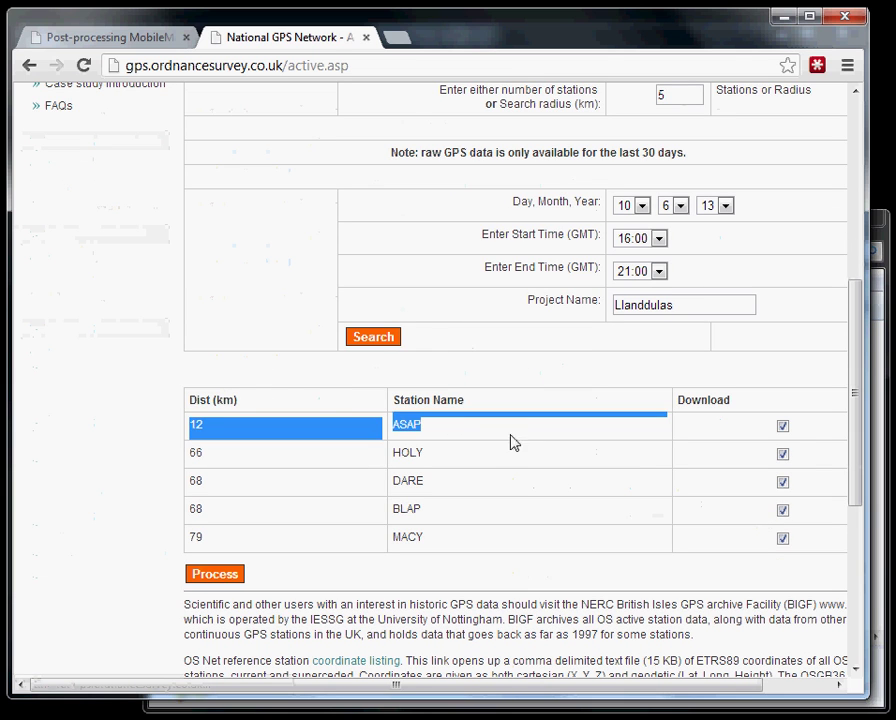
{"action": "left_click", "coordinate": [783, 482]}
{"action": "left_click", "coordinate": [783, 510]}
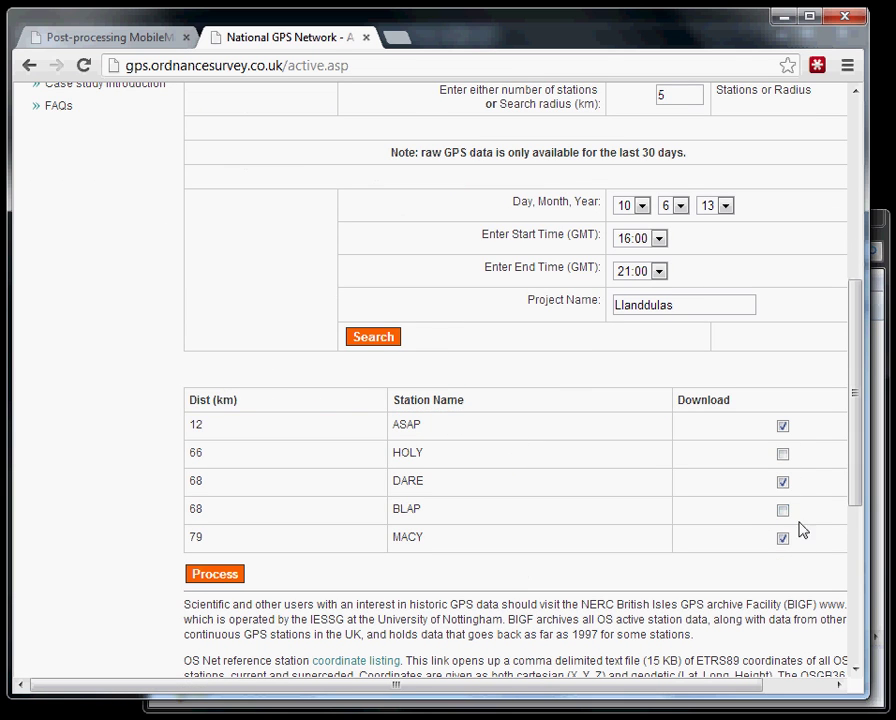
{"action": "left_click", "coordinate": [783, 538]}
{"action": "left_click", "coordinate": [216, 578]}
{"action": "left_click", "coordinate": [548, 388]}
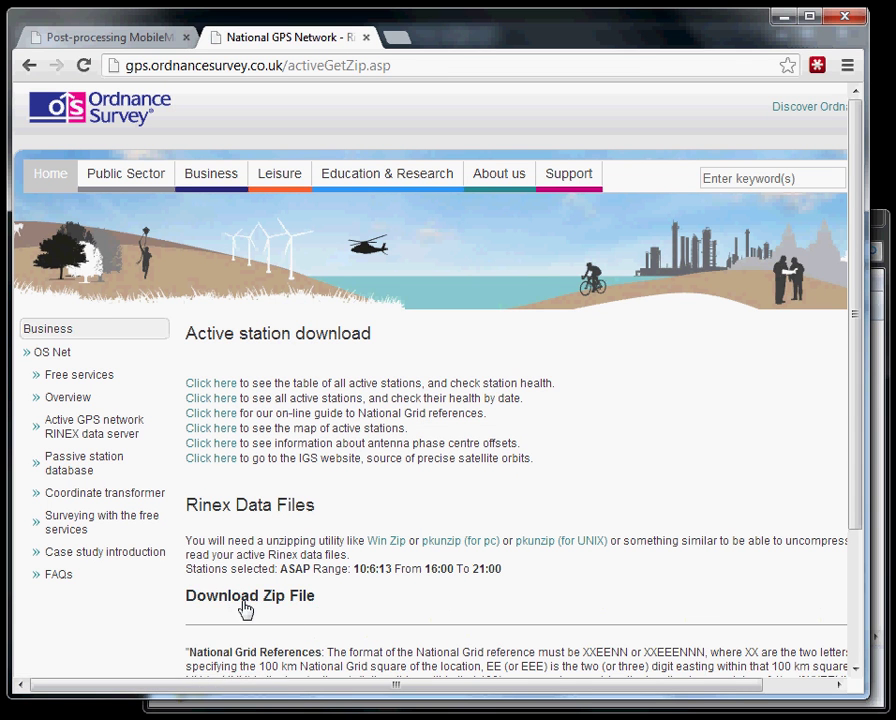
Download Llanddulas.zip and open it.
{"action": "left_click", "coordinate": [245, 597]}
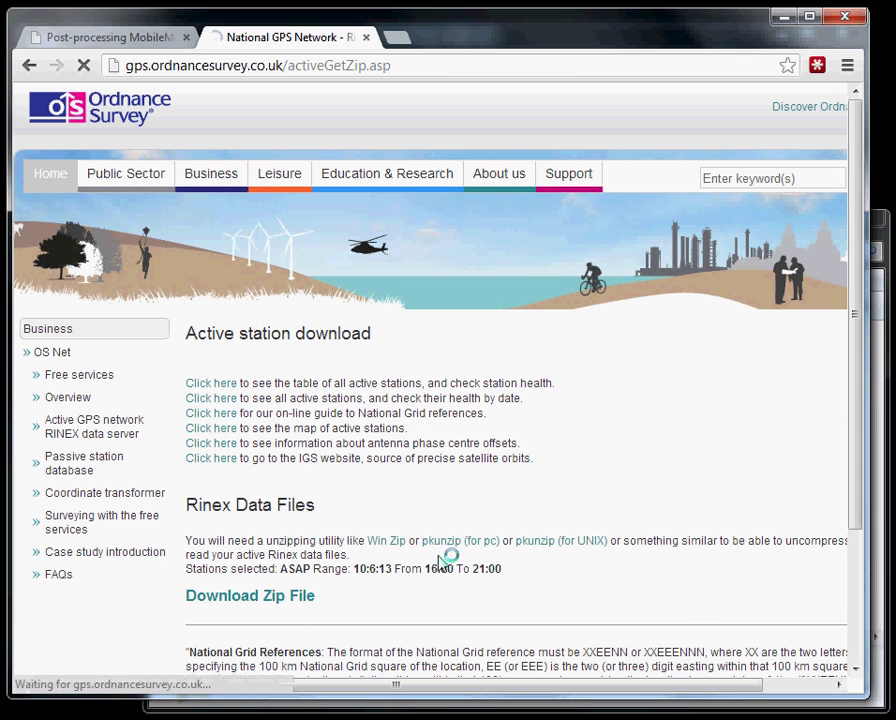
{"action": "left_click", "coordinate": [193, 672]}
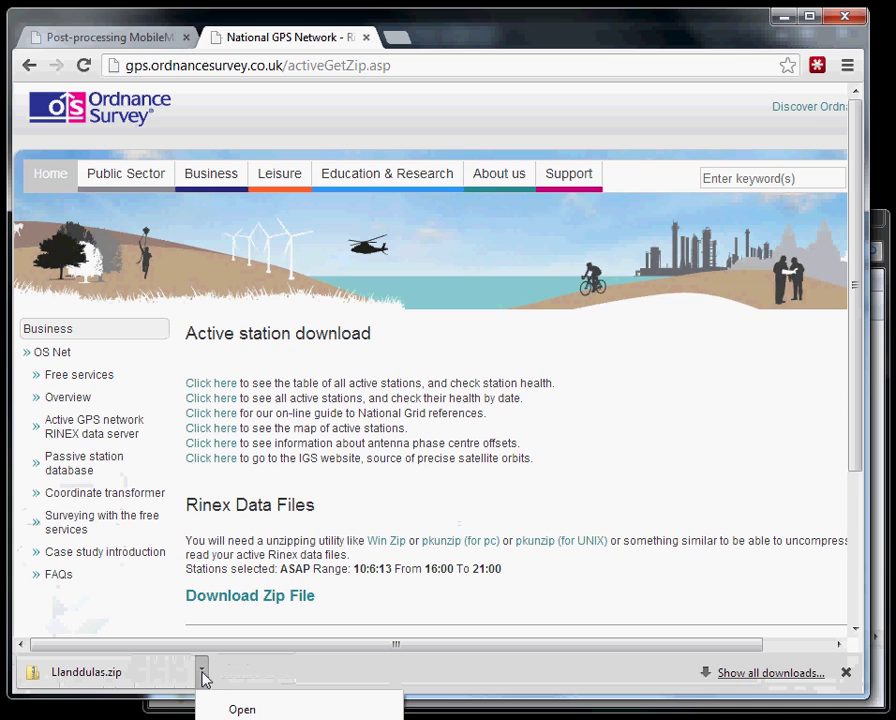
{"action": "left_click", "coordinate": [240, 706]}
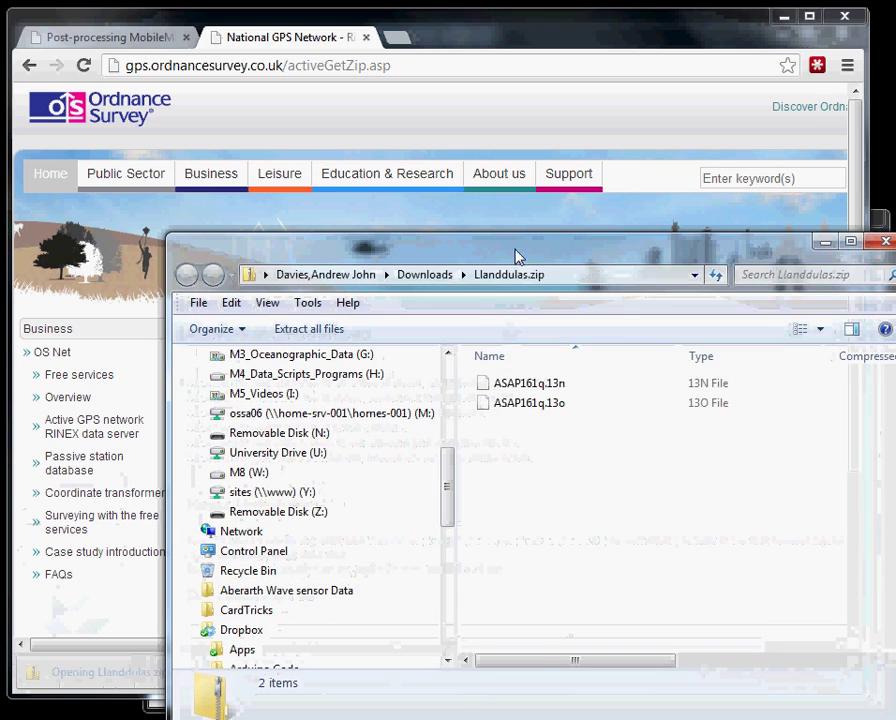
Create a new folder named Reference GNSS Data inside Llanddulas_June.
{"action": "left_click_drag", "start_coordinate": [516, 254], "coordinate": [363, 29]}
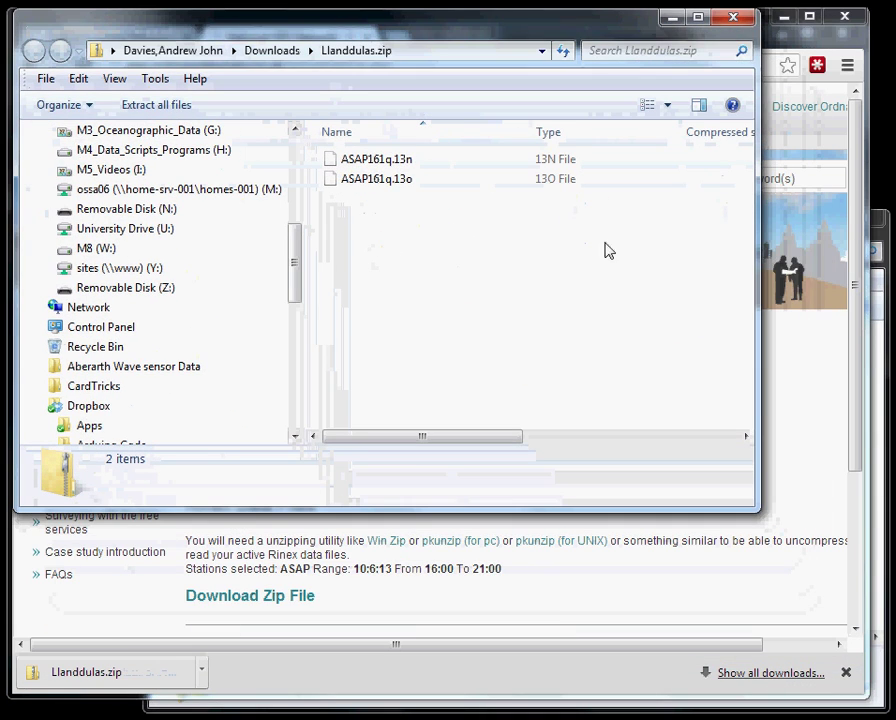
{"action": "left_click", "coordinate": [883, 240]}
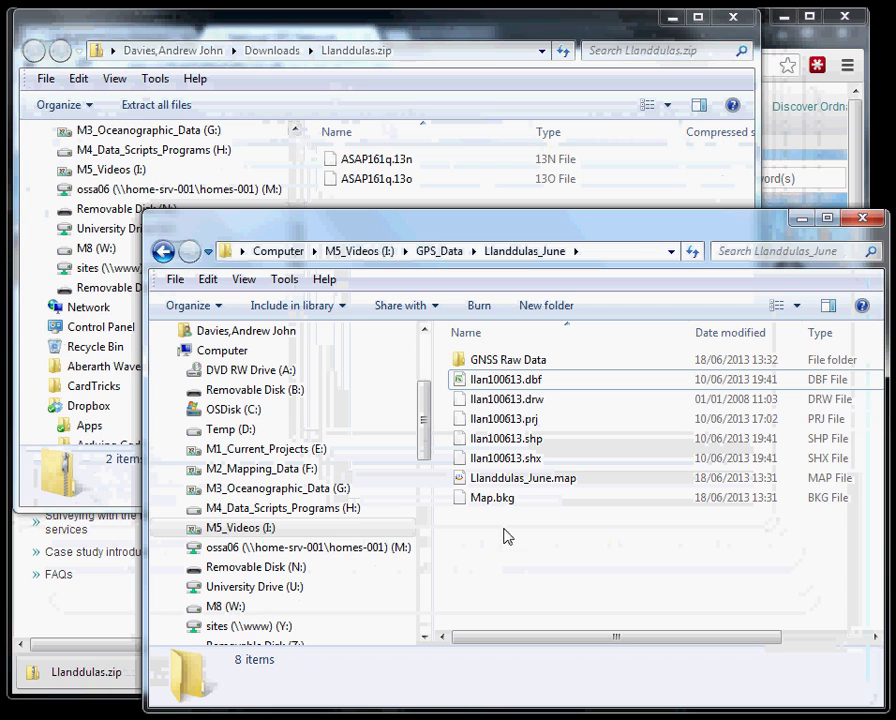
{"action": "right_click", "coordinate": [516, 560]}
{"action": "mouse_move", "coordinate": [607, 716]}
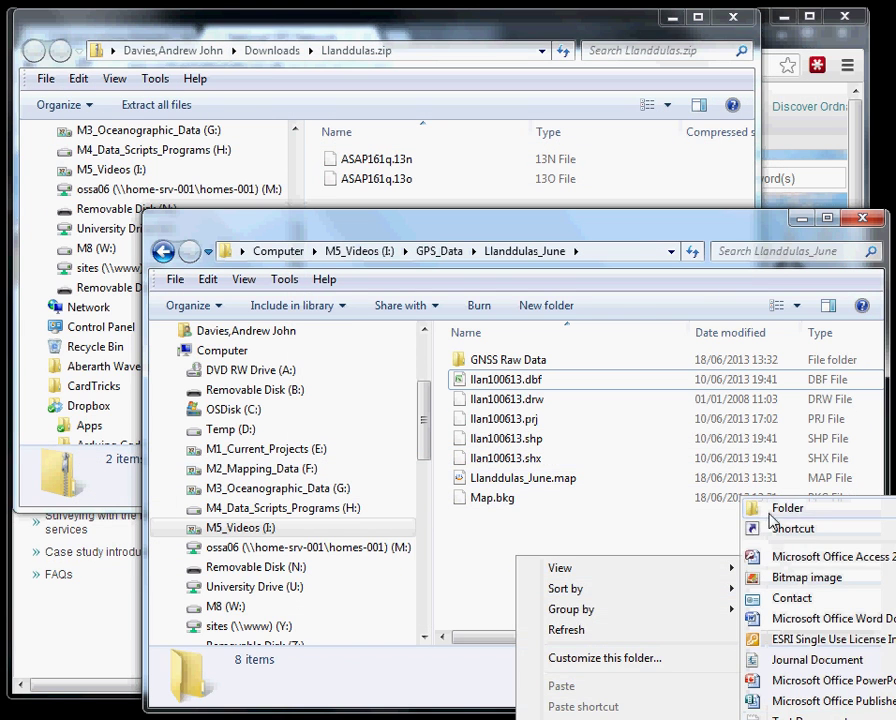
{"action": "left_click", "coordinate": [716, 508]}
{"action": "type", "text": "Re"}
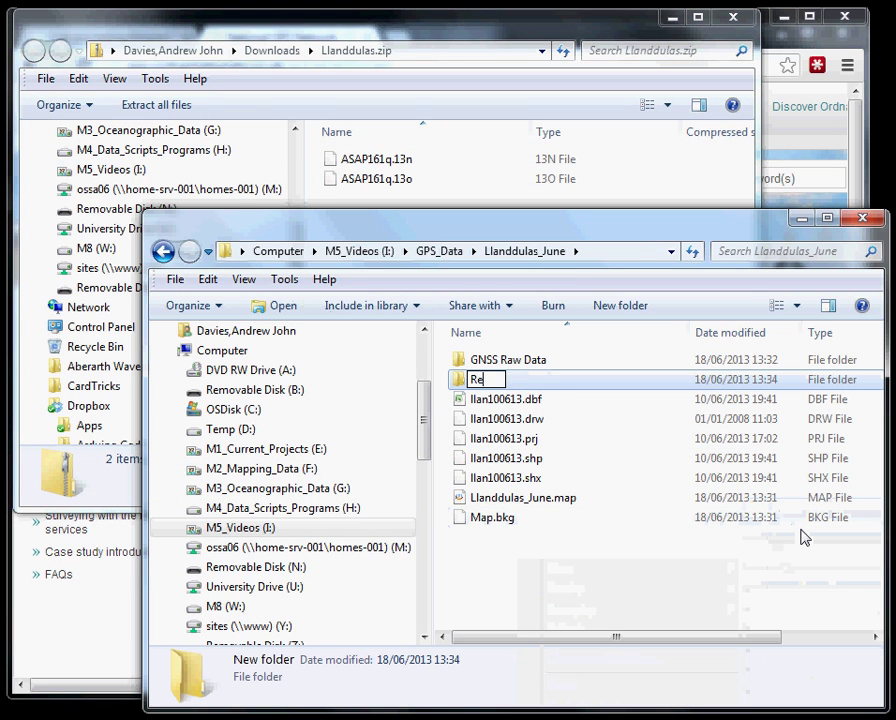
{"action": "type", "text": "ference G"}
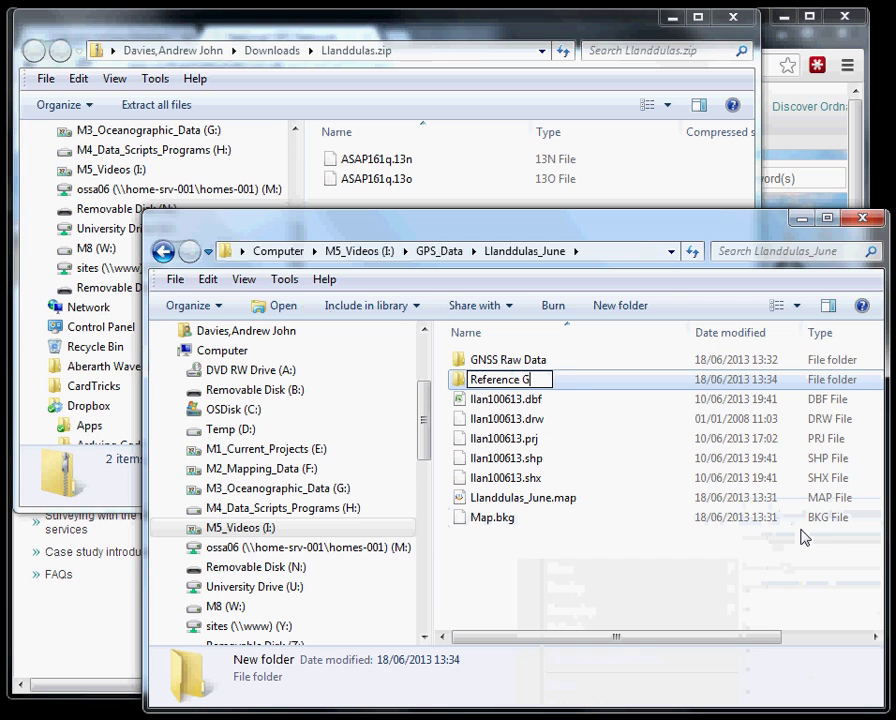
{"action": "type", "text": "NSS Data"}
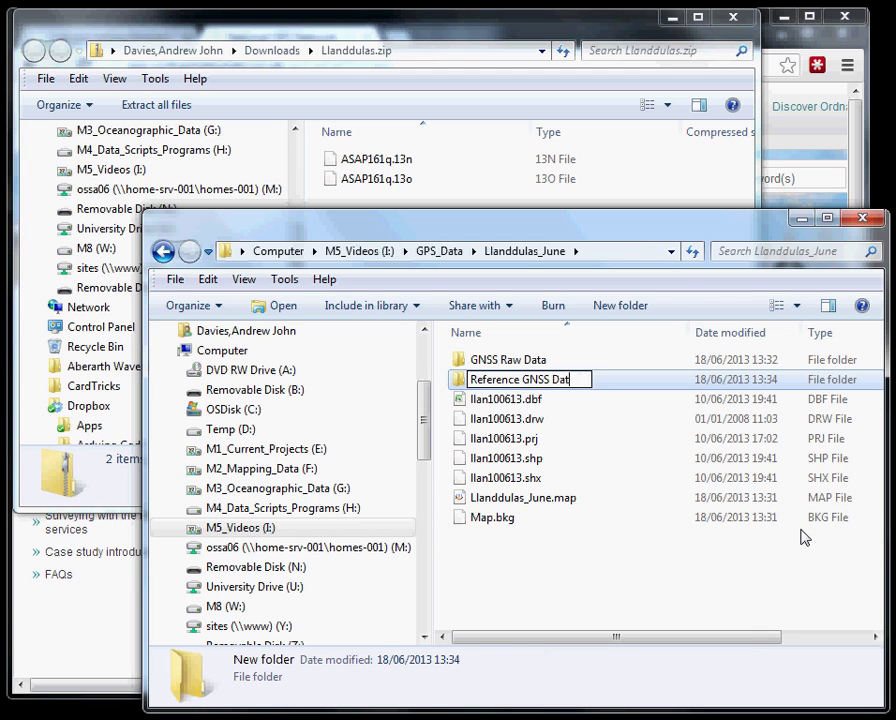
{"action": "key", "text": "Return"}
Copy ASAP161q.13n and ASAP161q.13o from the zip into Reference GNSS Data and open it.
{"action": "left_click", "coordinate": [394, 180]}
{"action": "key", "text": "ctrl+a"}
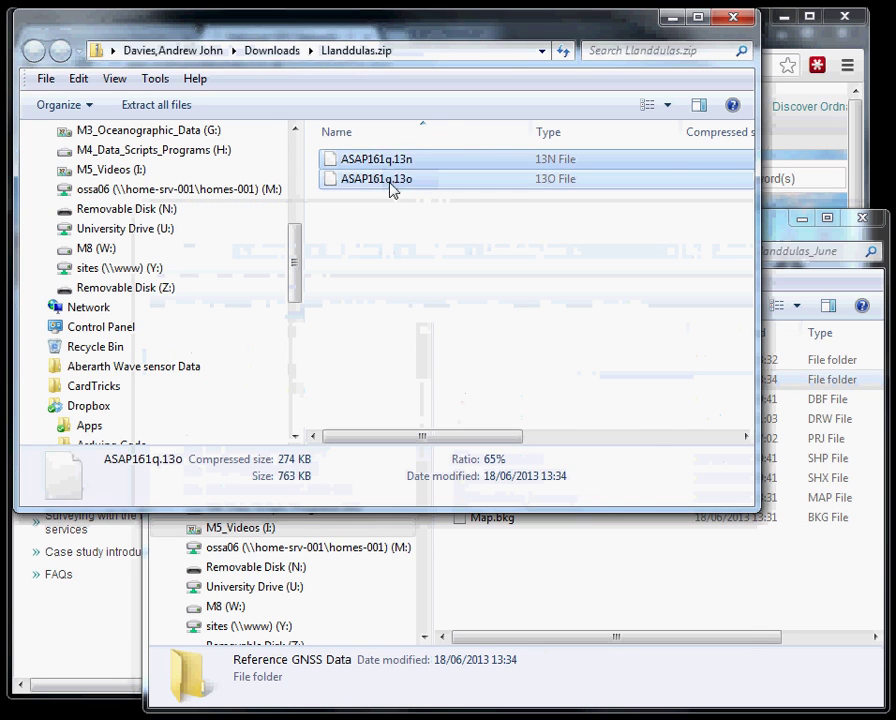
{"action": "left_click_drag", "start_coordinate": [390, 186], "coordinate": [784, 380]}
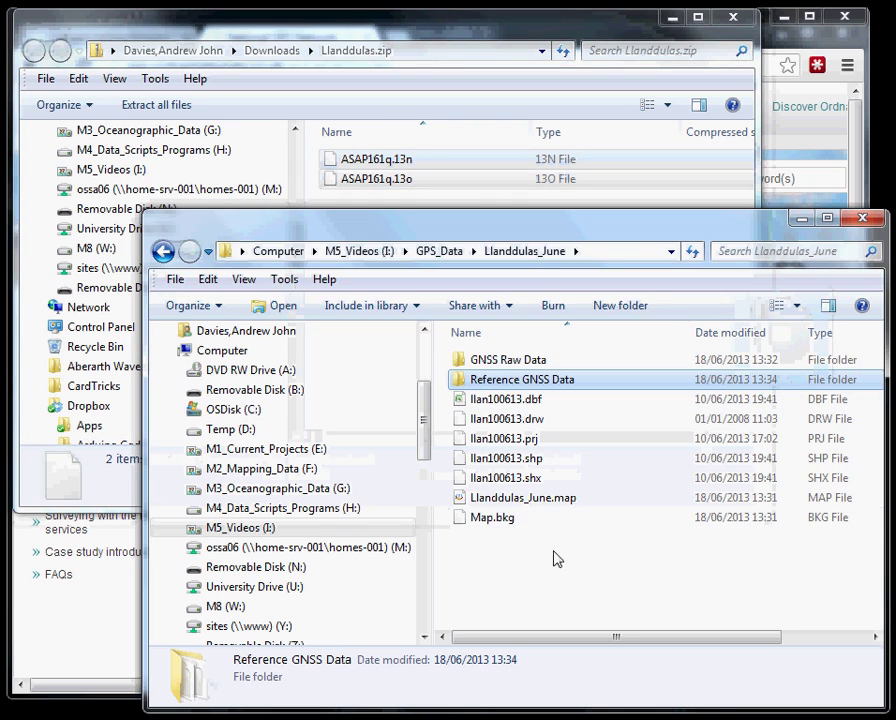
{"action": "left_click", "coordinate": [675, 18]}
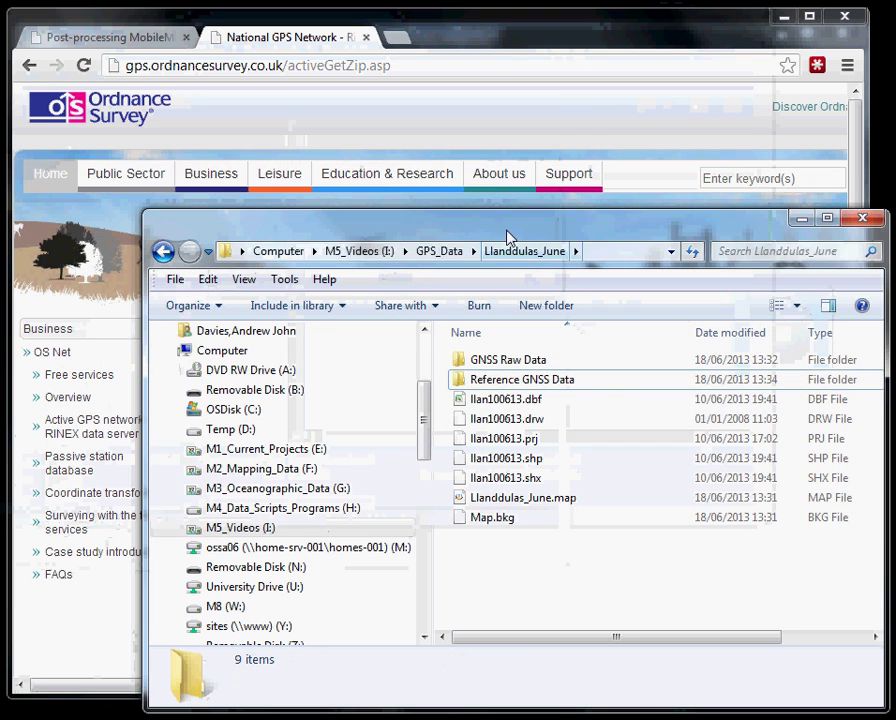
{"action": "left_click_drag", "start_coordinate": [508, 230], "coordinate": [492, 141]}
{"action": "double_click", "coordinate": [527, 295]}
{"action": "left_click_drag", "start_coordinate": [572, 348], "coordinate": [416, 246]}
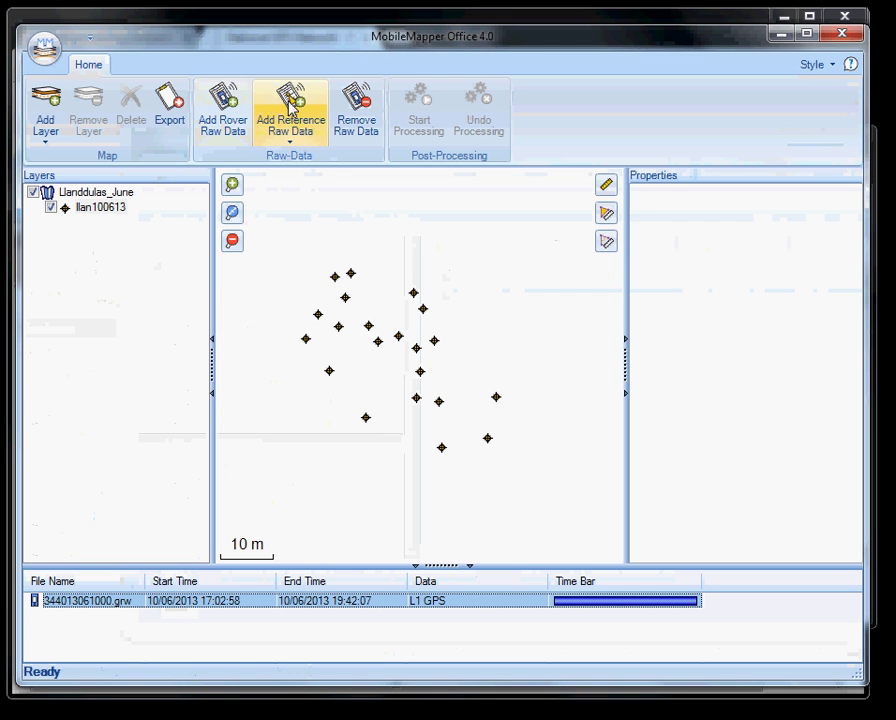
Import ASAP161q.13o from the Reference GNSS Data folder as reference raw data.
{"action": "left_click", "coordinate": [297, 131]}
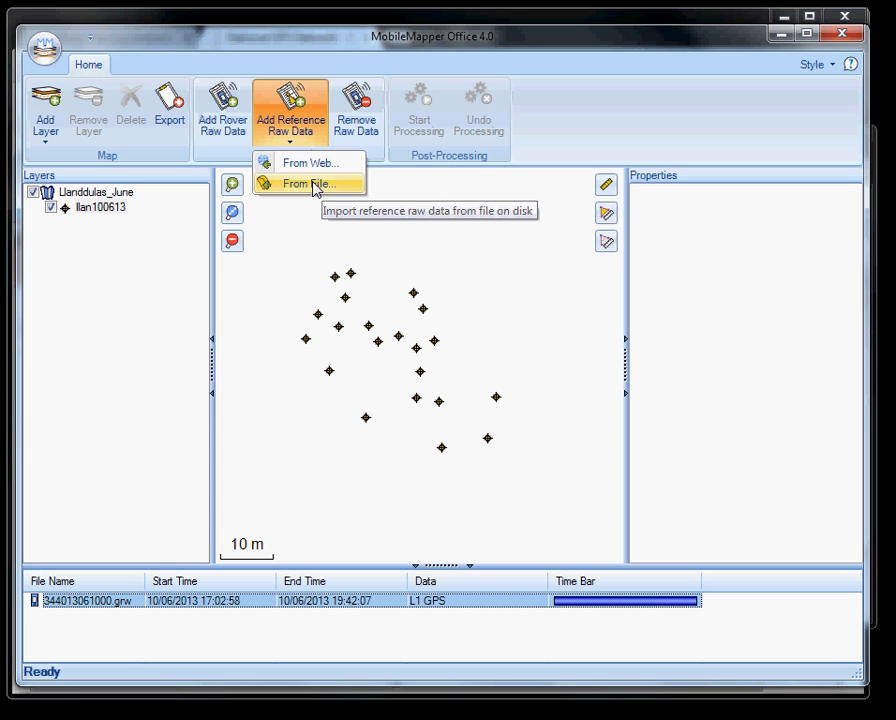
{"action": "left_click", "coordinate": [310, 186]}
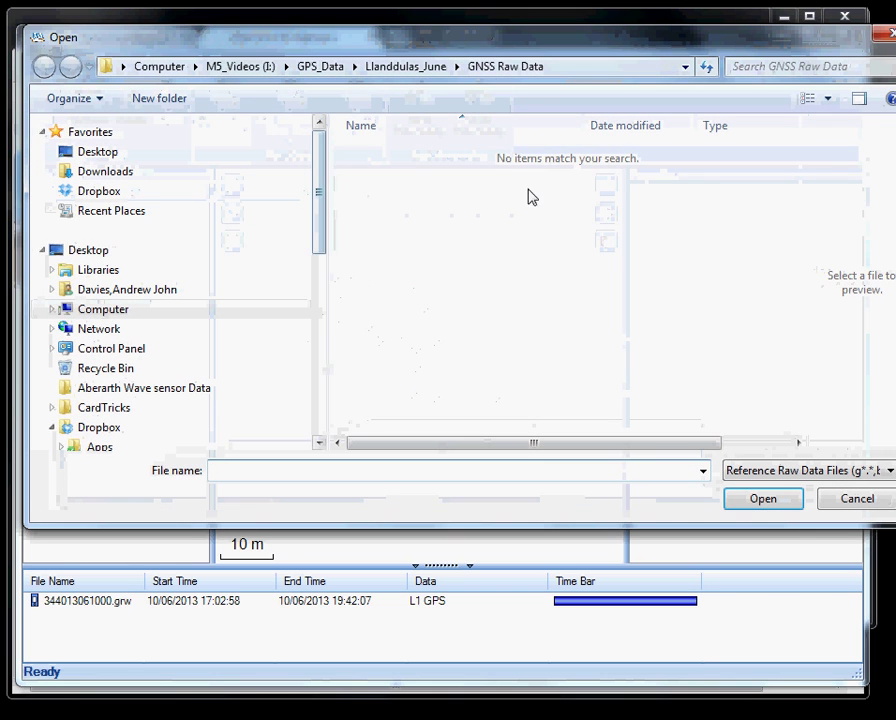
{"action": "left_click", "coordinate": [444, 70]}
{"action": "double_click", "coordinate": [400, 172]}
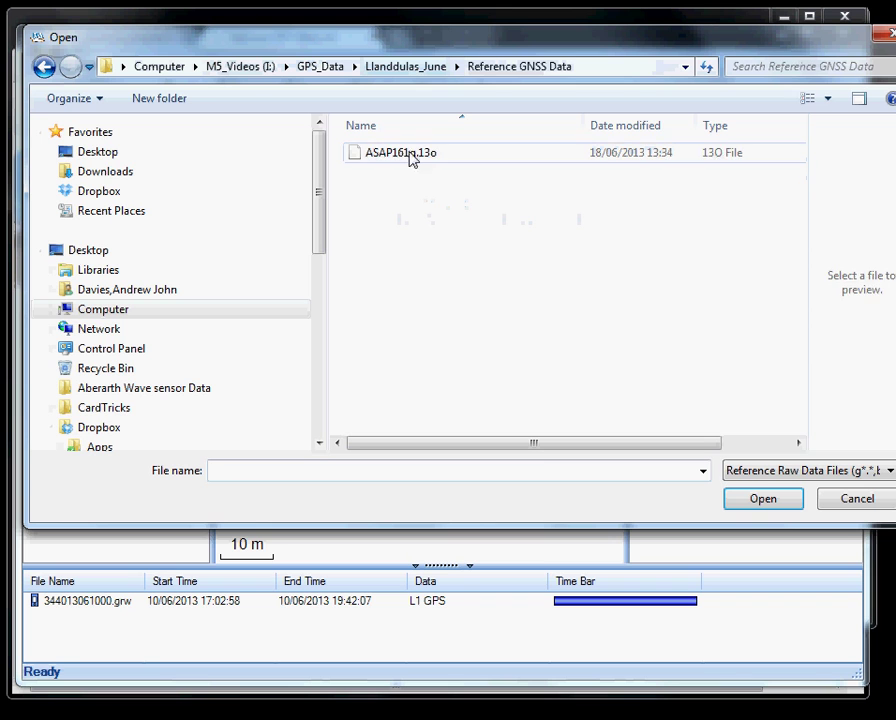
{"action": "left_click", "coordinate": [408, 153]}
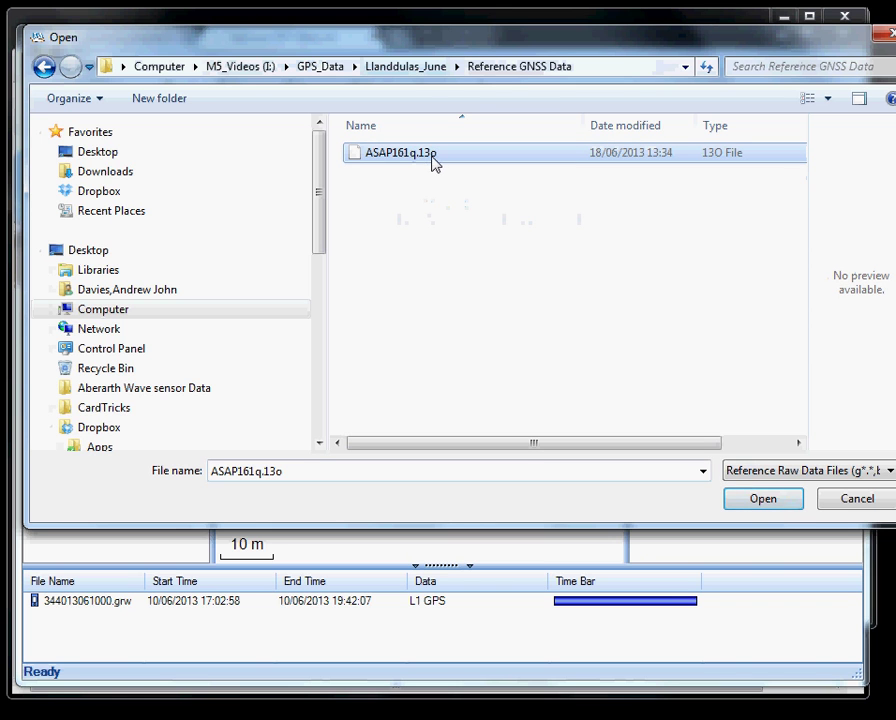
{"action": "left_click", "coordinate": [765, 505]}
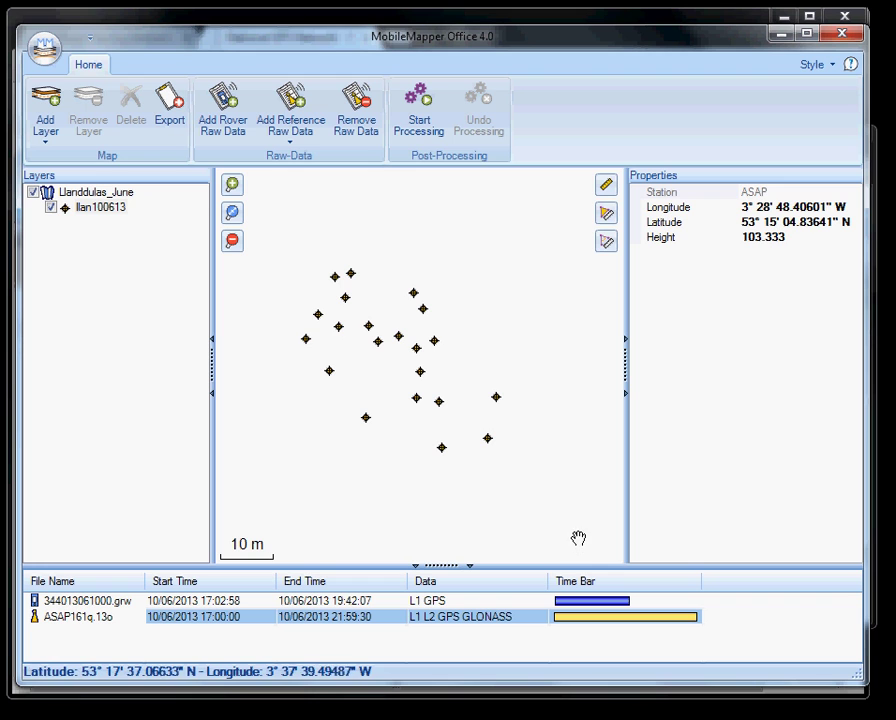
Run post-processing against the ASAP reference and zoom in on the resulting processed points.
{"action": "left_click", "coordinate": [426, 133]}
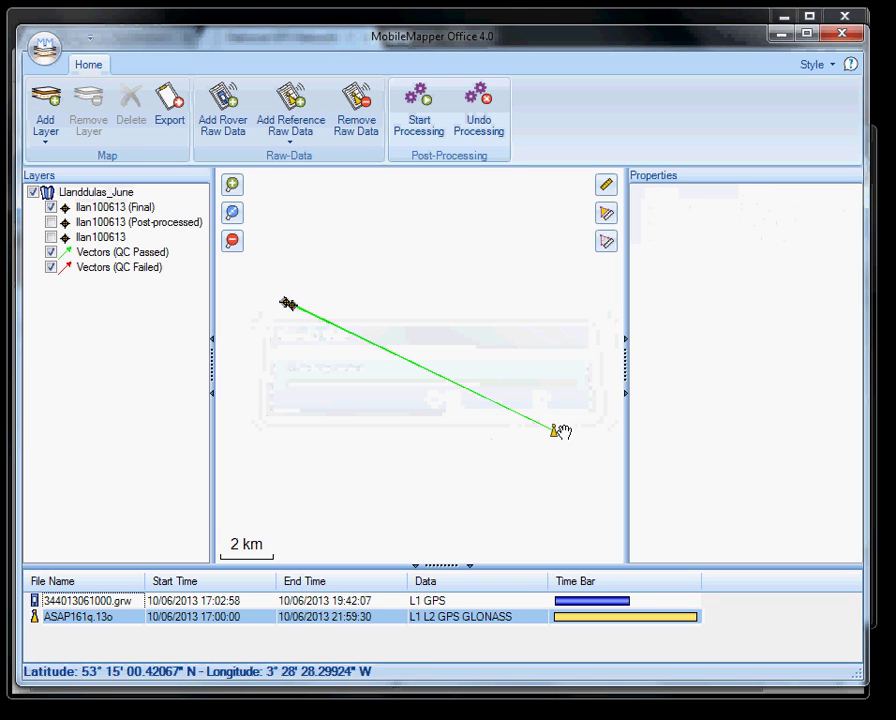
{"action": "left_click", "coordinate": [555, 430]}
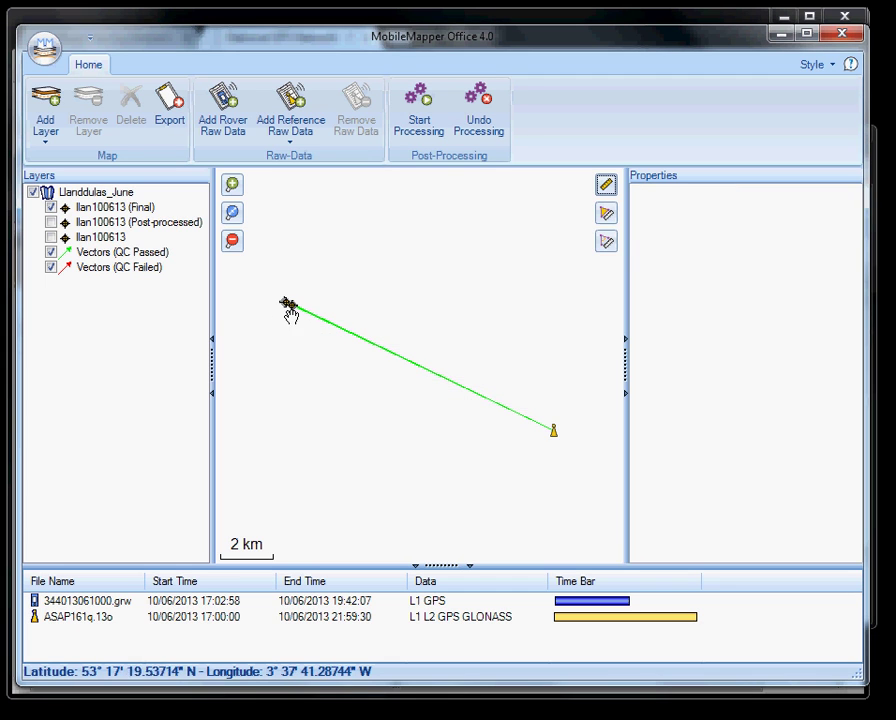
{"action": "left_click_drag", "start_coordinate": [296, 260], "coordinate": [392, 274]}
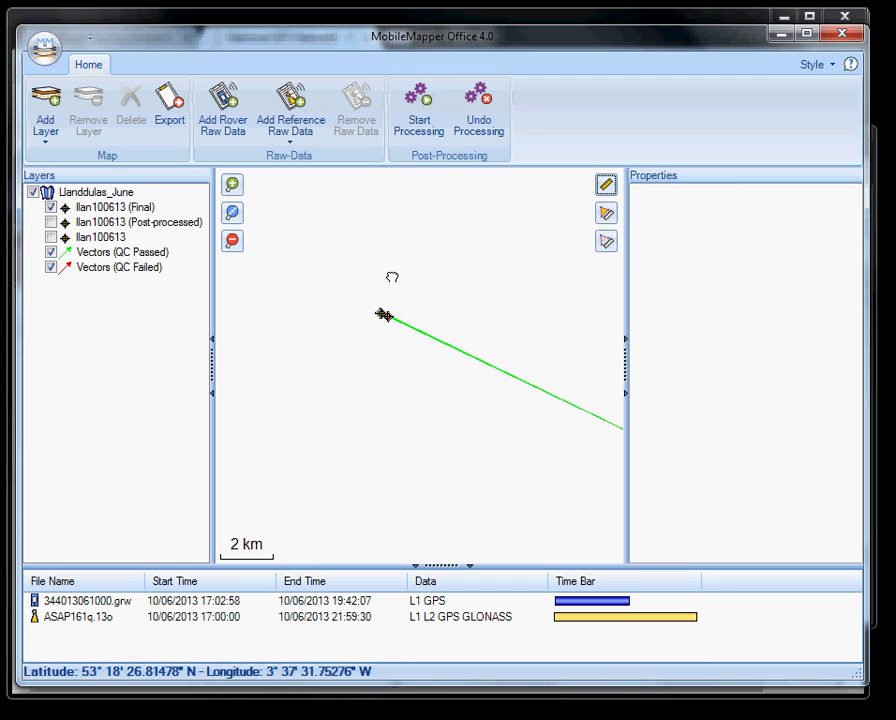
{"action": "left_click", "coordinate": [232, 185]}
{"action": "left_click", "coordinate": [232, 185]}
{"action": "left_click_drag", "start_coordinate": [279, 169], "coordinate": [463, 424]}
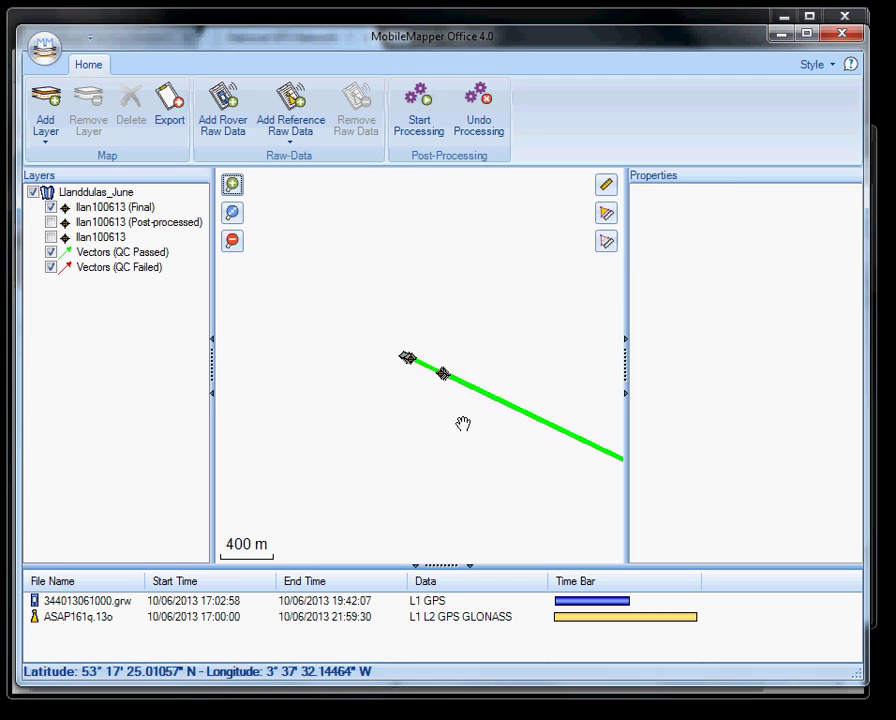
{"action": "left_click", "coordinate": [233, 186]}
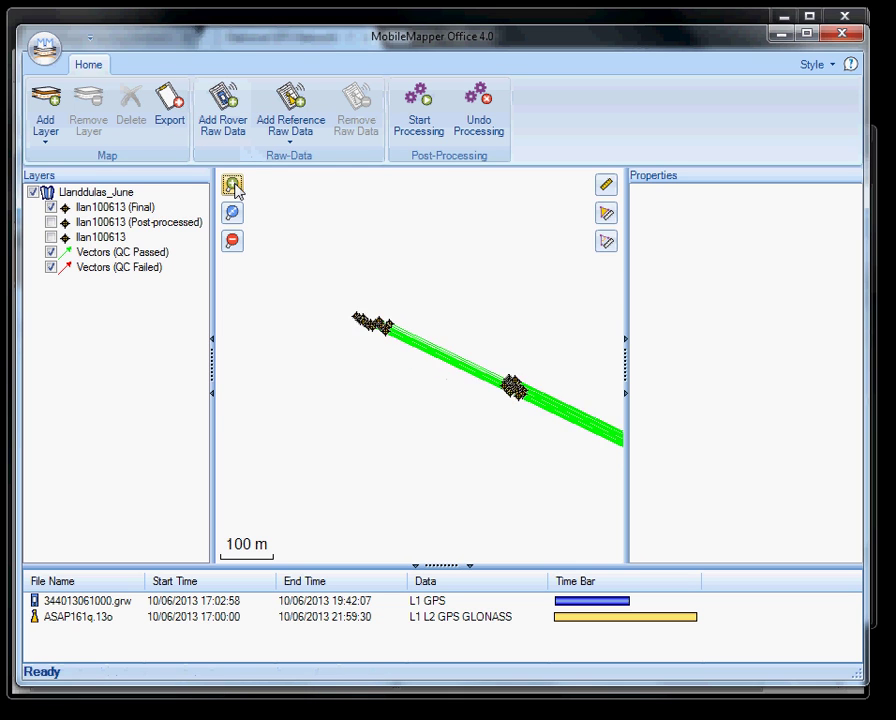
Zoom in on the baseline vectors and inspect several vectors' length, HRMS and VRMS values.
{"action": "left_click", "coordinate": [232, 185]}
{"action": "left_click_drag", "start_coordinate": [420, 375], "coordinate": [355, 372]}
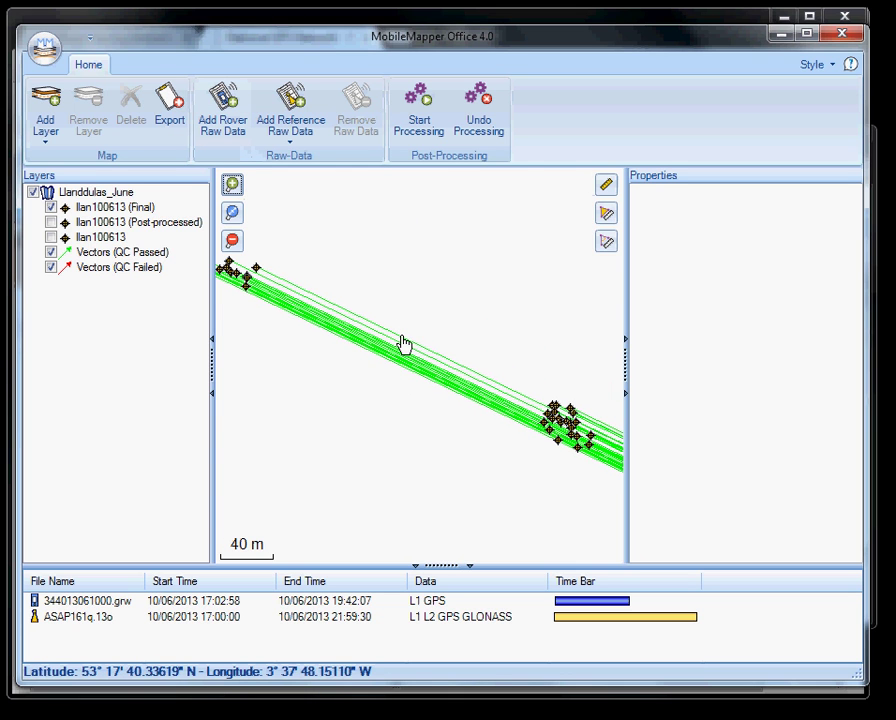
{"action": "left_click", "coordinate": [403, 343]}
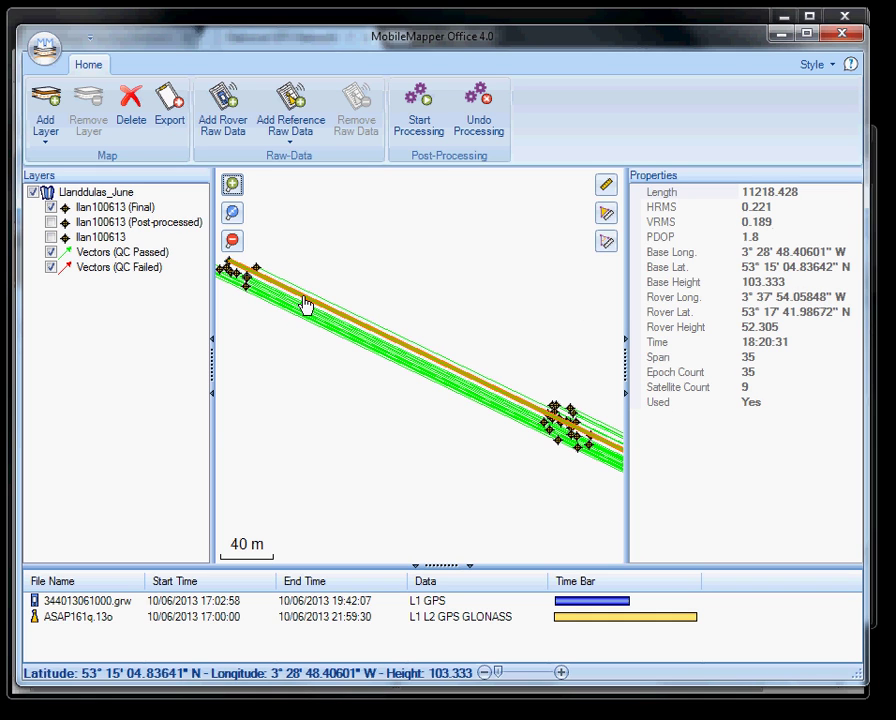
{"action": "left_click", "coordinate": [305, 305]}
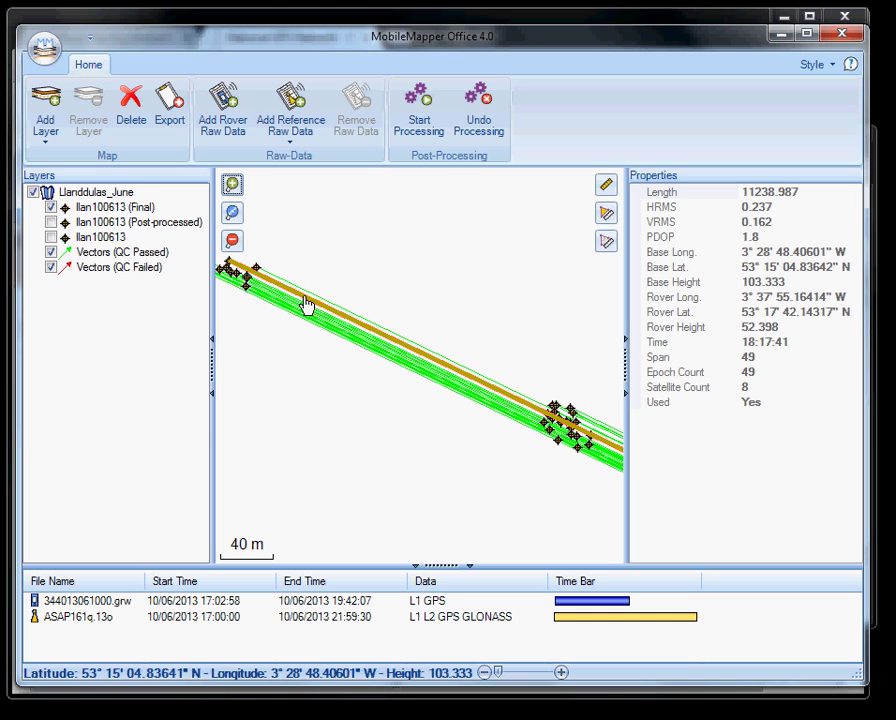
{"action": "left_click", "coordinate": [410, 370]}
{"action": "left_click", "coordinate": [406, 374]}
{"action": "left_click", "coordinate": [596, 425]}
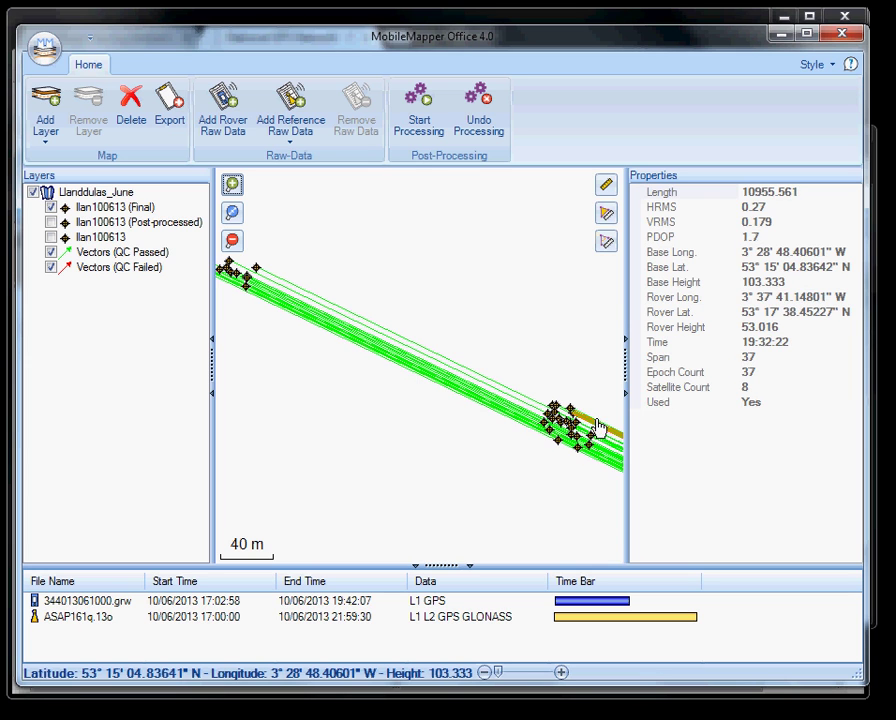
{"action": "left_click", "coordinate": [604, 432]}
{"action": "left_click", "coordinate": [601, 466]}
{"action": "left_click", "coordinate": [595, 468]}
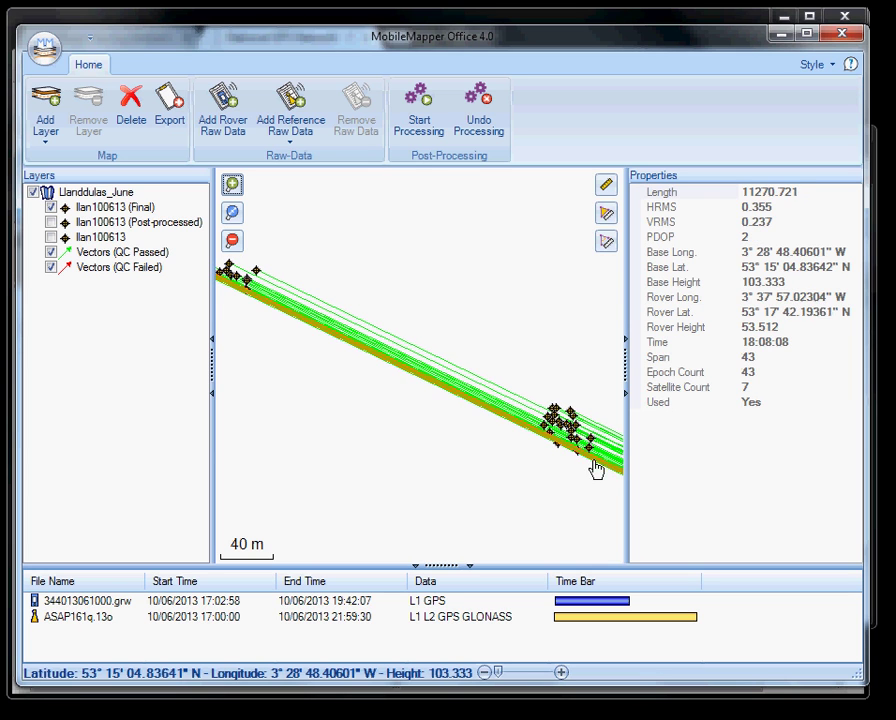
{"action": "left_click", "coordinate": [609, 457]}
{"action": "left_click", "coordinate": [610, 443]}
{"action": "left_click", "coordinate": [610, 440]}
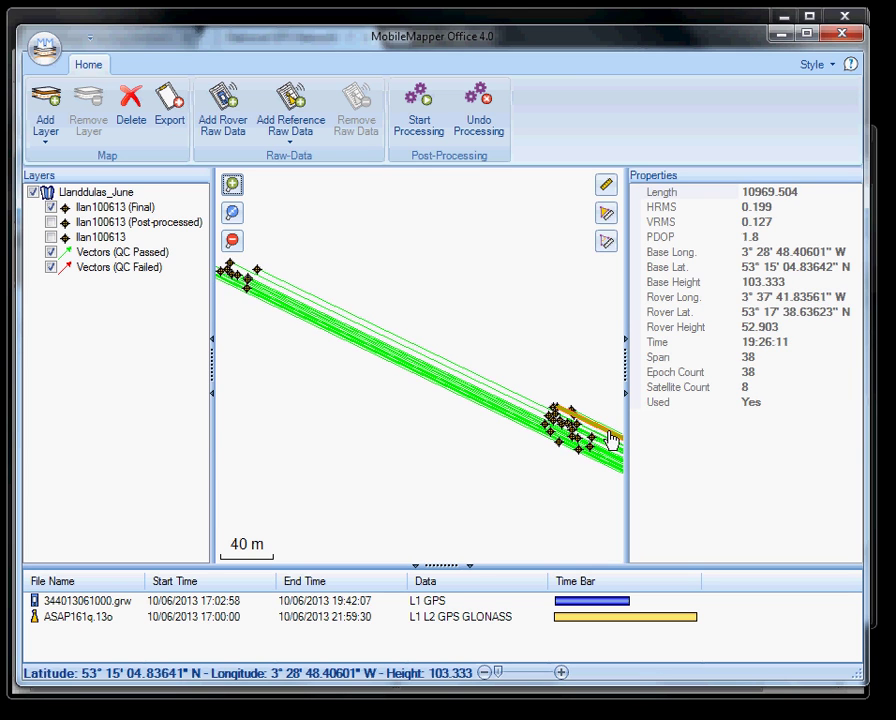
Center the survey point cluster and check more vectors, e.g. length 10972.446, HRMS 0.192, VRMS 0.133.
{"action": "left_click_drag", "start_coordinate": [548, 424], "coordinate": [410, 260]}
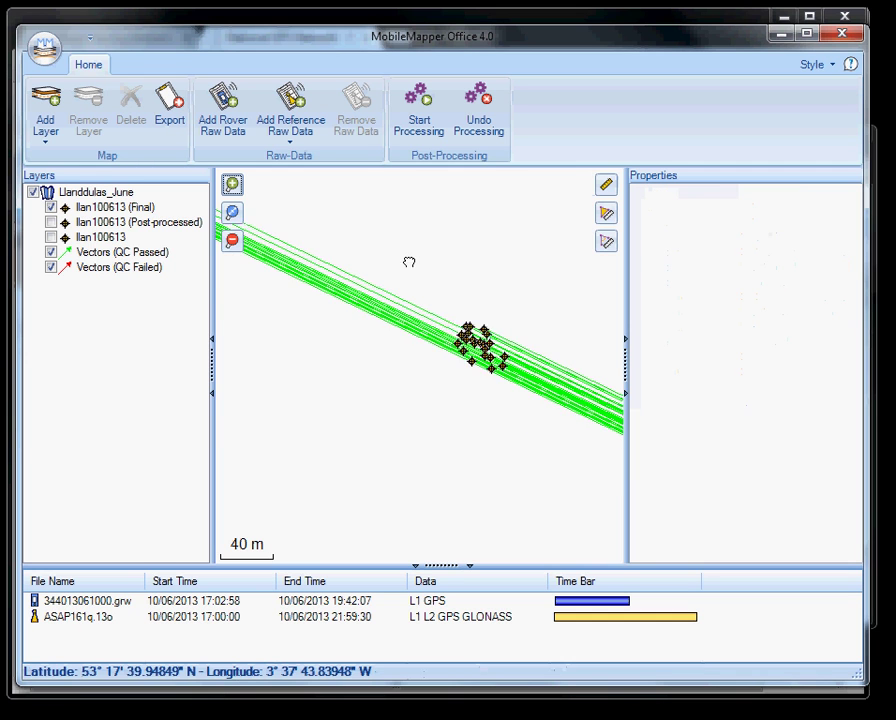
{"action": "scroll", "coordinate": [464, 266], "scroll_direction": "up", "scroll_amount": 2}
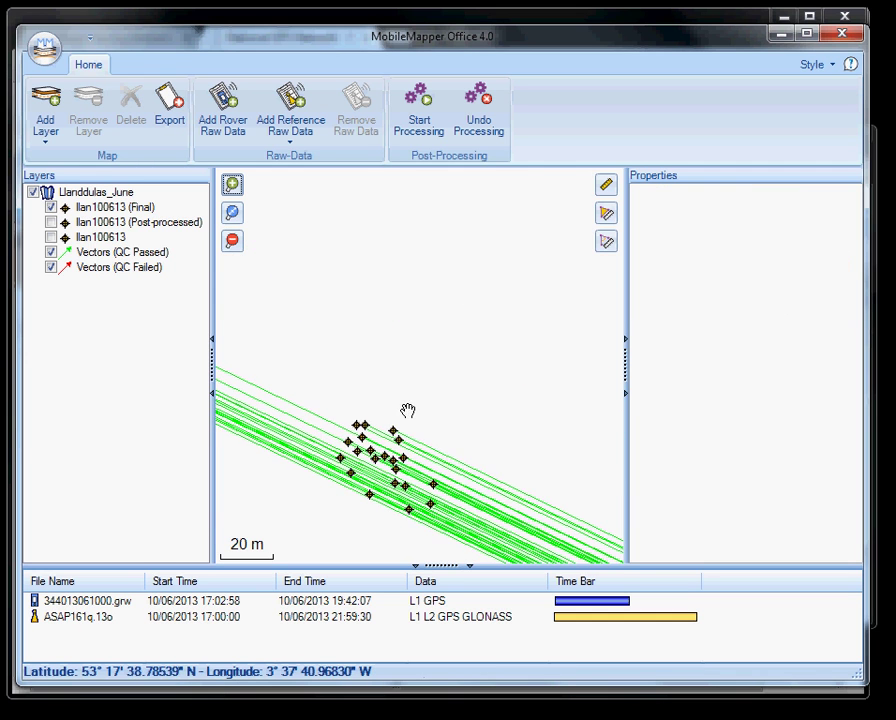
{"action": "left_click_drag", "start_coordinate": [406, 410], "coordinate": [432, 350]}
{"action": "left_click", "coordinate": [440, 351]}
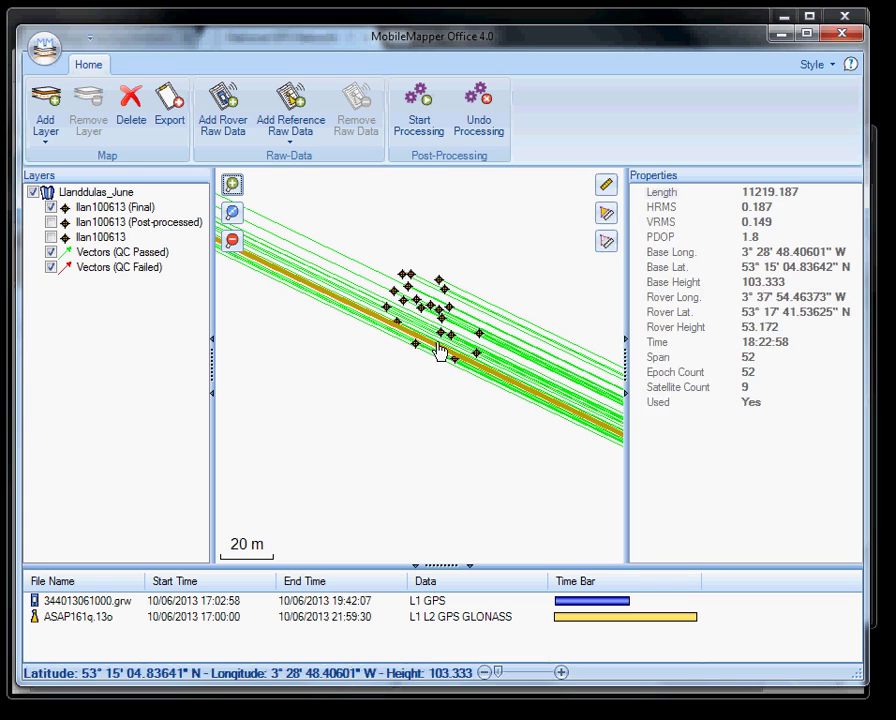
{"action": "left_click", "coordinate": [442, 345]}
{"action": "left_click", "coordinate": [445, 358]}
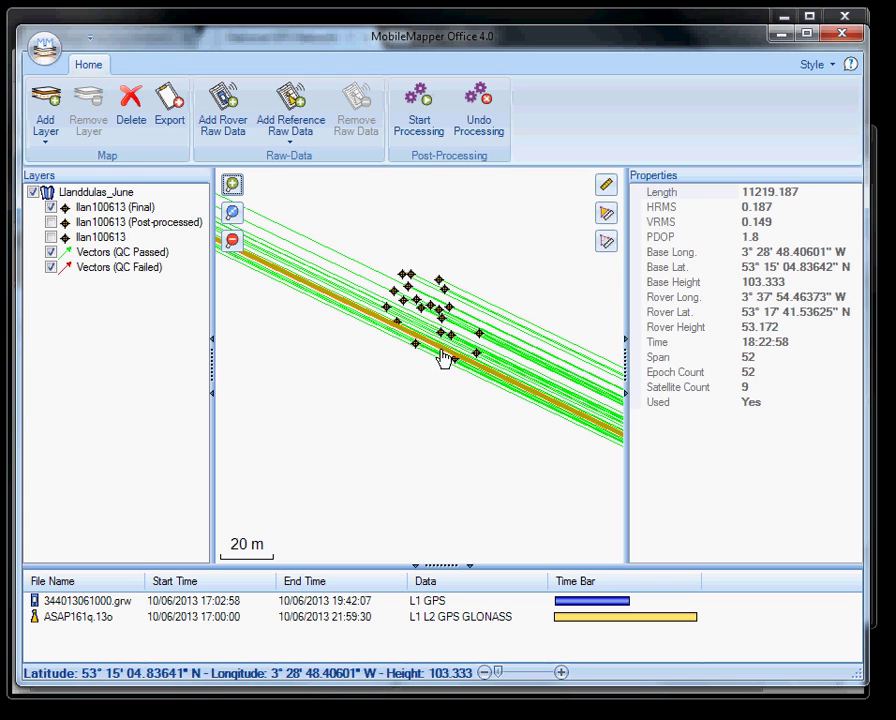
{"action": "left_click", "coordinate": [534, 382]}
{"action": "left_click", "coordinate": [548, 372]}
{"action": "left_click", "coordinate": [557, 365]}
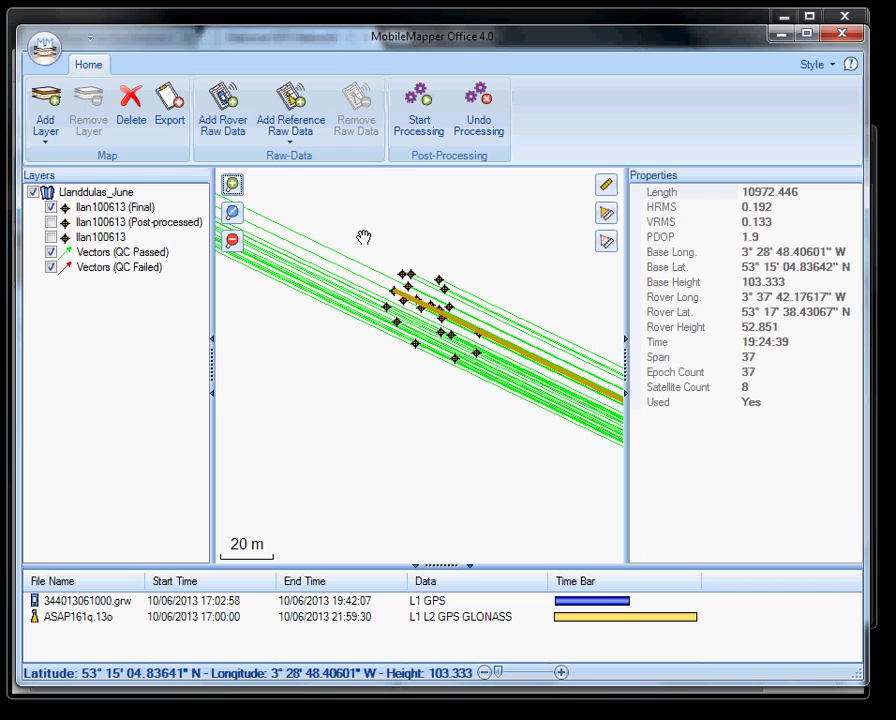
Hide the Final, original llan100613 and Vectors layers and show llan100613 (Post-processed).
{"action": "left_click", "coordinate": [358, 238]}
{"action": "left_click", "coordinate": [140, 225]}
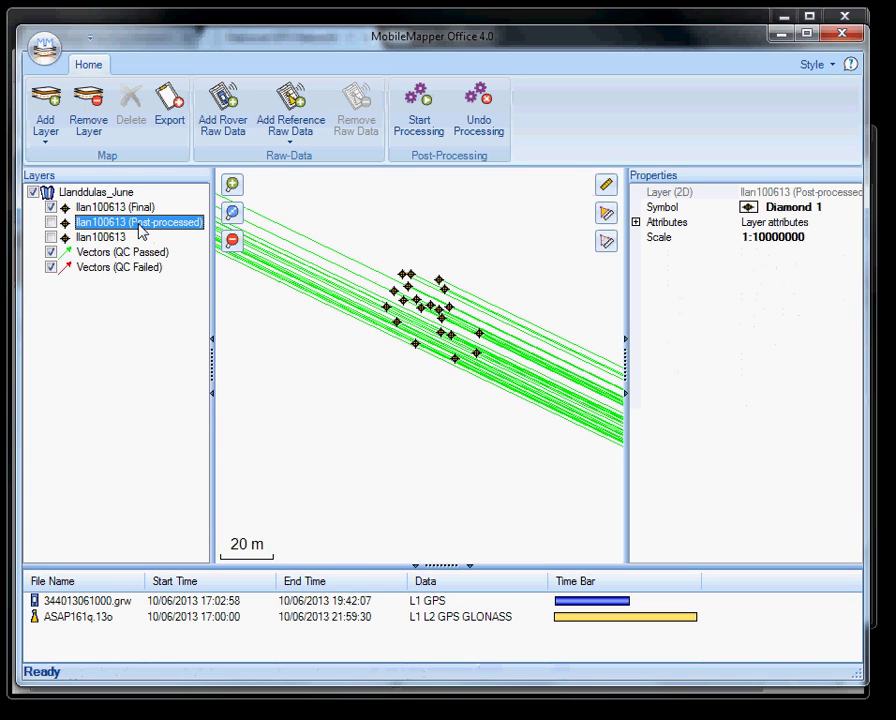
{"action": "left_click", "coordinate": [51, 207]}
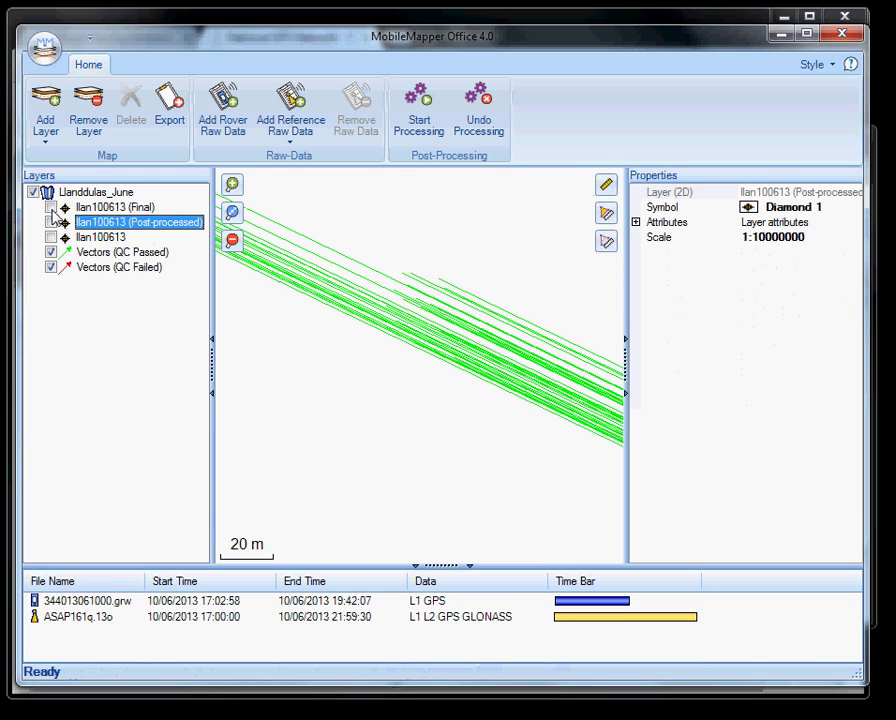
{"action": "left_click", "coordinate": [51, 237]}
{"action": "left_click", "coordinate": [51, 252]}
{"action": "left_click", "coordinate": [51, 237]}
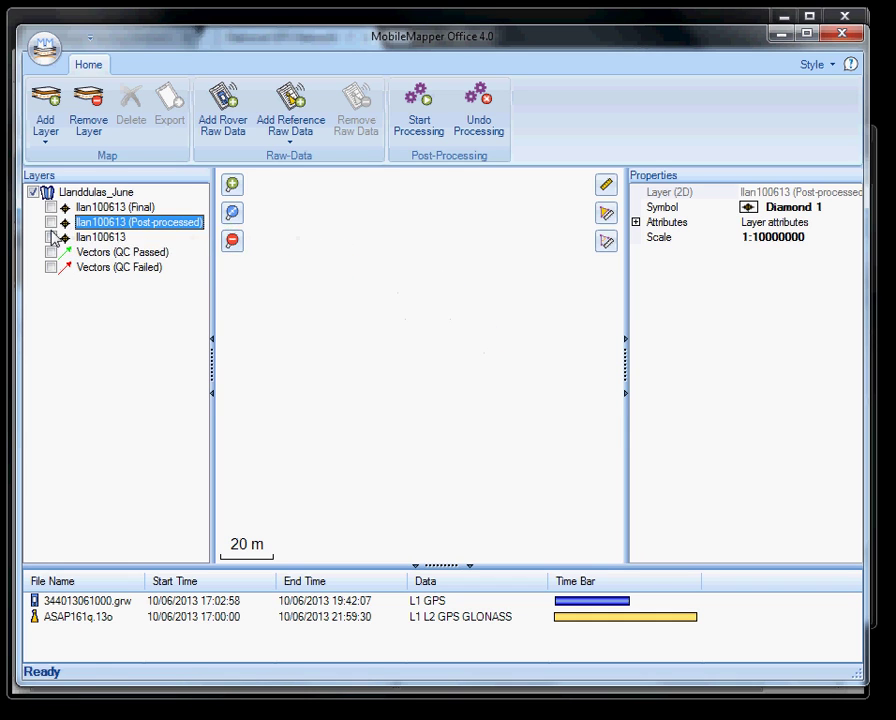
{"action": "left_click", "coordinate": [51, 222]}
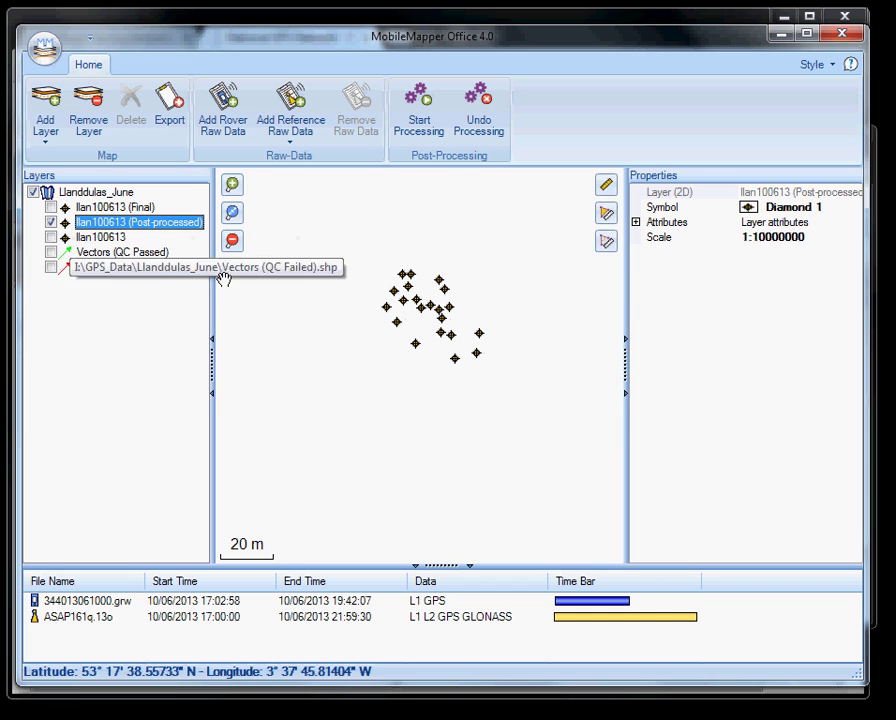
{"action": "left_click", "coordinate": [449, 308]}
{"action": "left_click", "coordinate": [474, 284]}
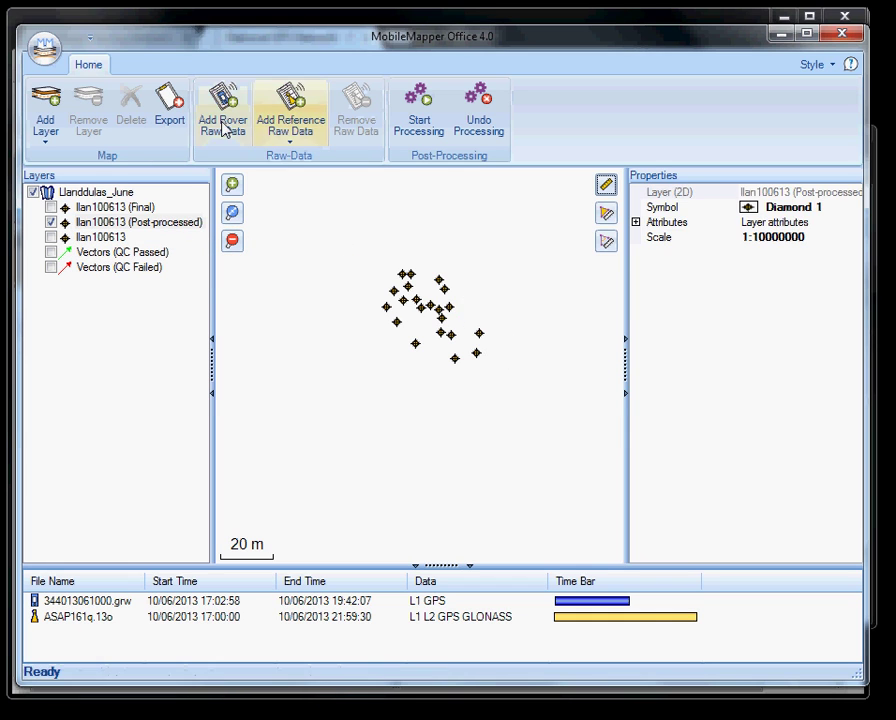
Browse the Export format list and File menu without exporting, then select the Post-processed layer.
{"action": "left_click", "coordinate": [168, 124]}
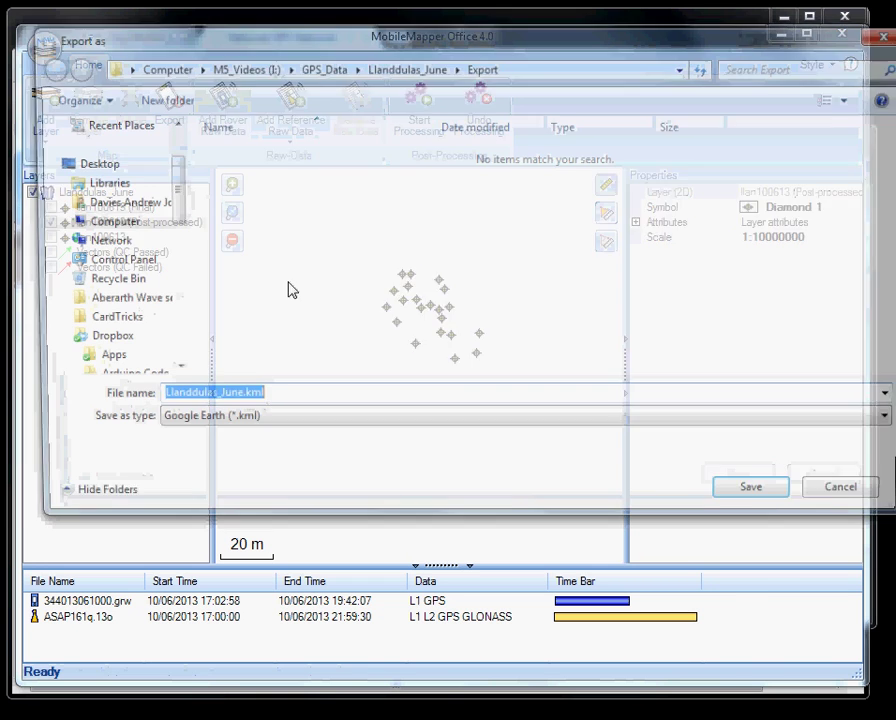
{"action": "left_click", "coordinate": [240, 428]}
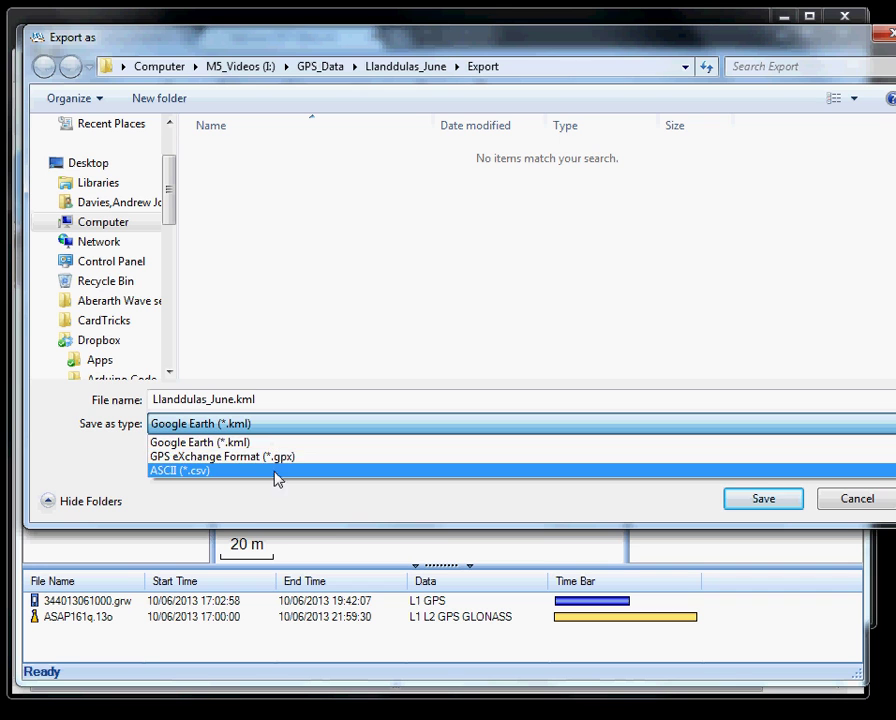
{"action": "left_click", "coordinate": [850, 499]}
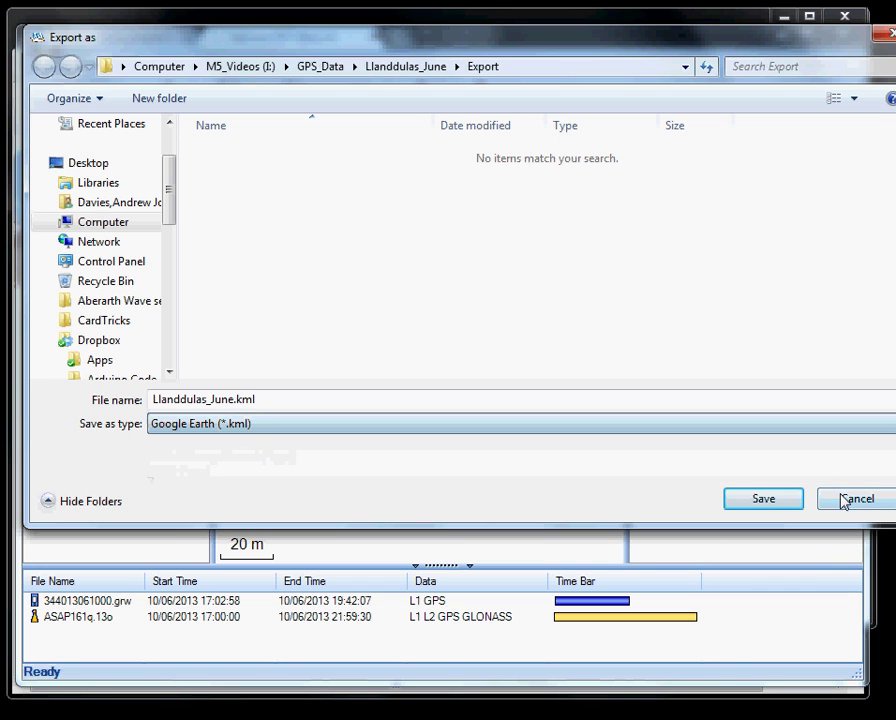
{"action": "left_click", "coordinate": [852, 499]}
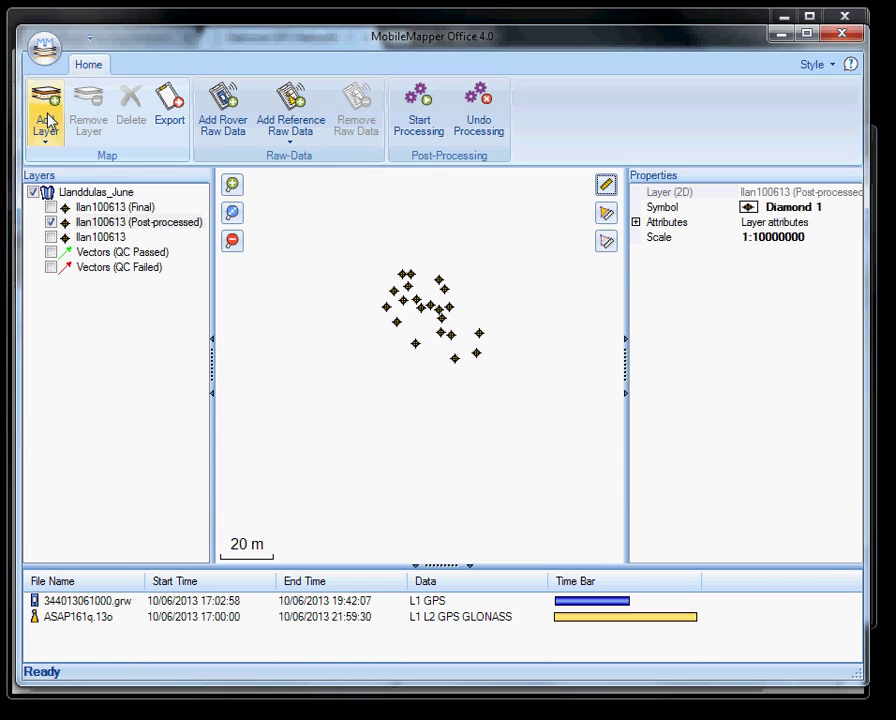
{"action": "left_click", "coordinate": [44, 46]}
{"action": "left_click", "coordinate": [113, 294]}
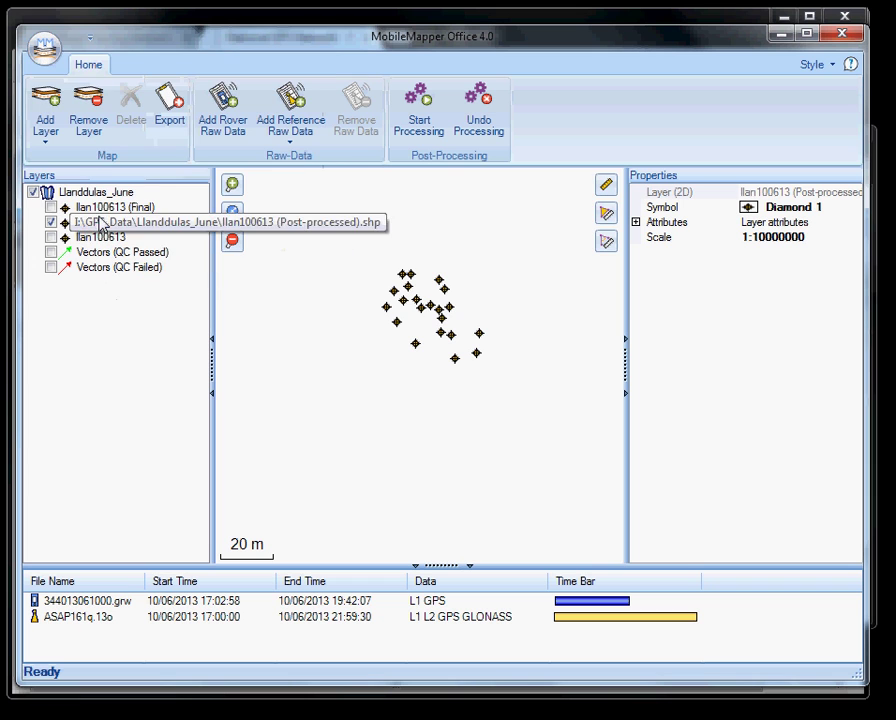
{"action": "left_click", "coordinate": [96, 222]}
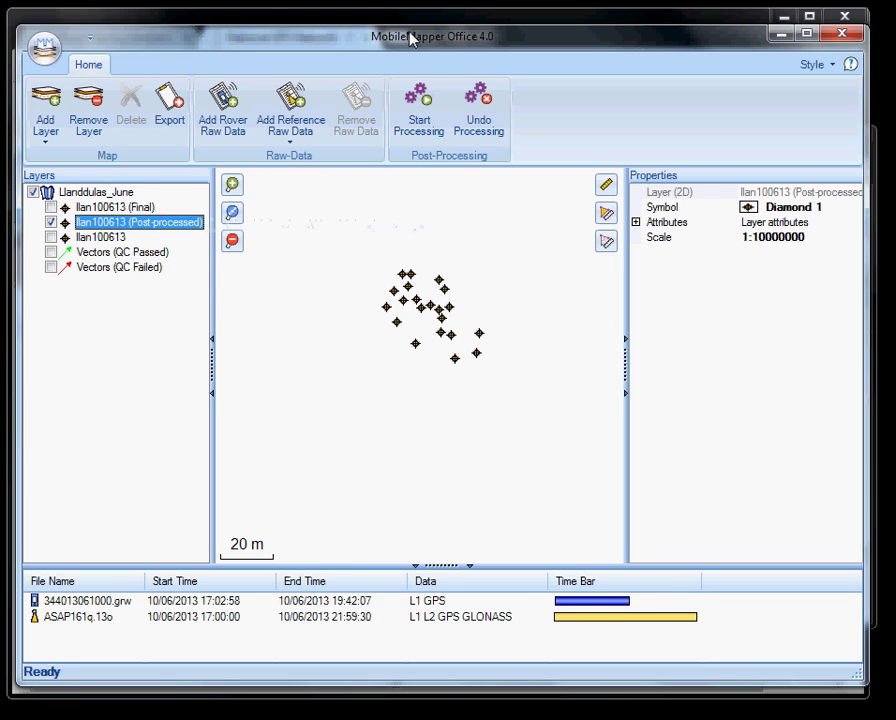
In the Llanddulas_June folder, select the five llan100613 (Post-processed) shapefile files, .dbf through .shx.
{"action": "left_click_drag", "start_coordinate": [410, 36], "coordinate": [407, 51]}
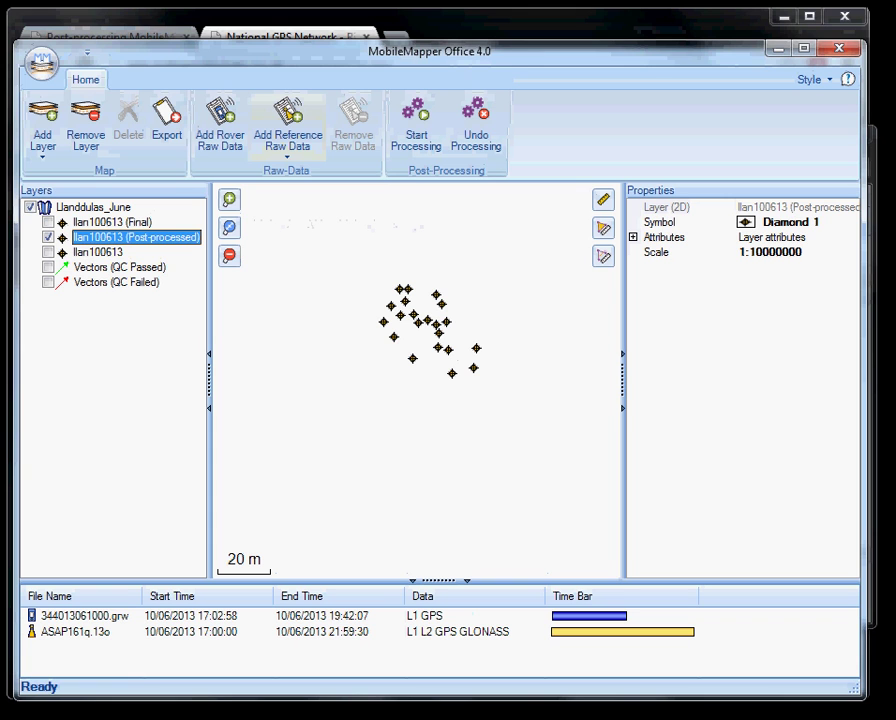
{"action": "key", "text": "alt+Tab"}
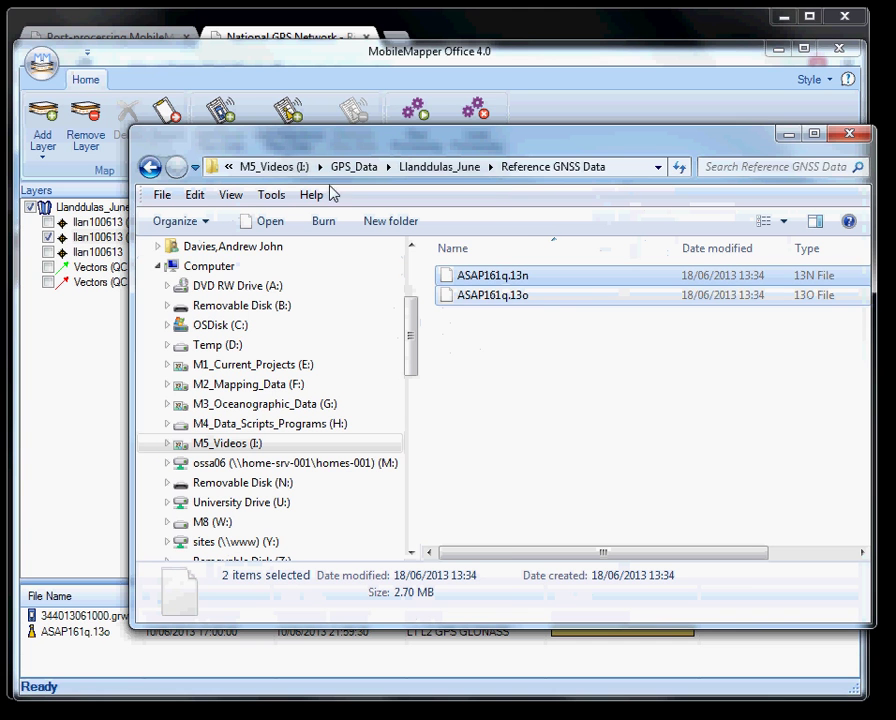
{"action": "left_click", "coordinate": [445, 168]}
{"action": "scroll", "coordinate": [606, 456], "scroll_direction": "down", "scroll_amount": 1}
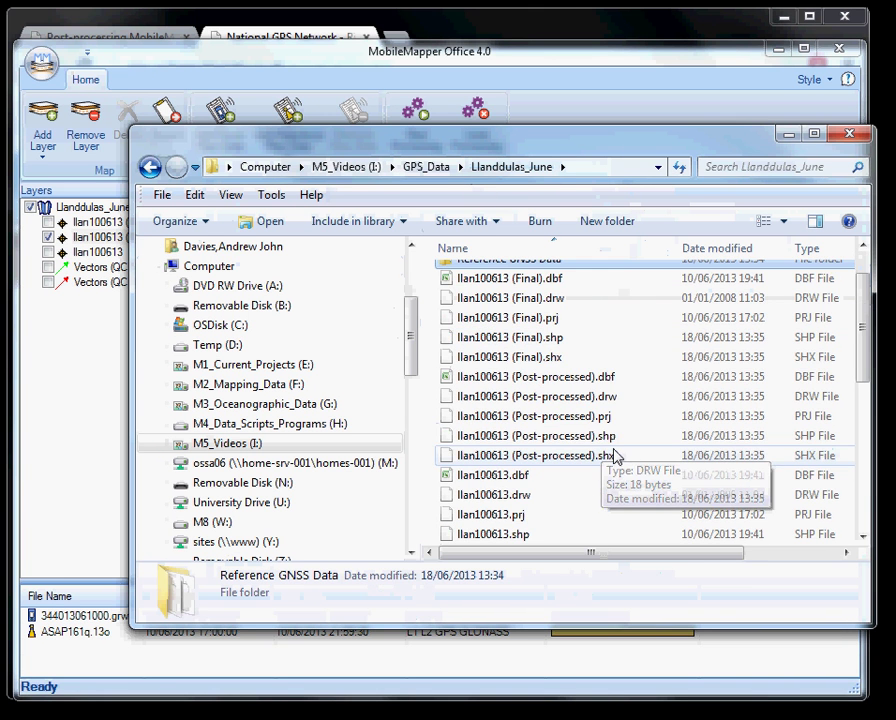
{"action": "left_click", "coordinate": [620, 378]}
{"action": "left_click", "coordinate": [610, 458], "text": "shift"}
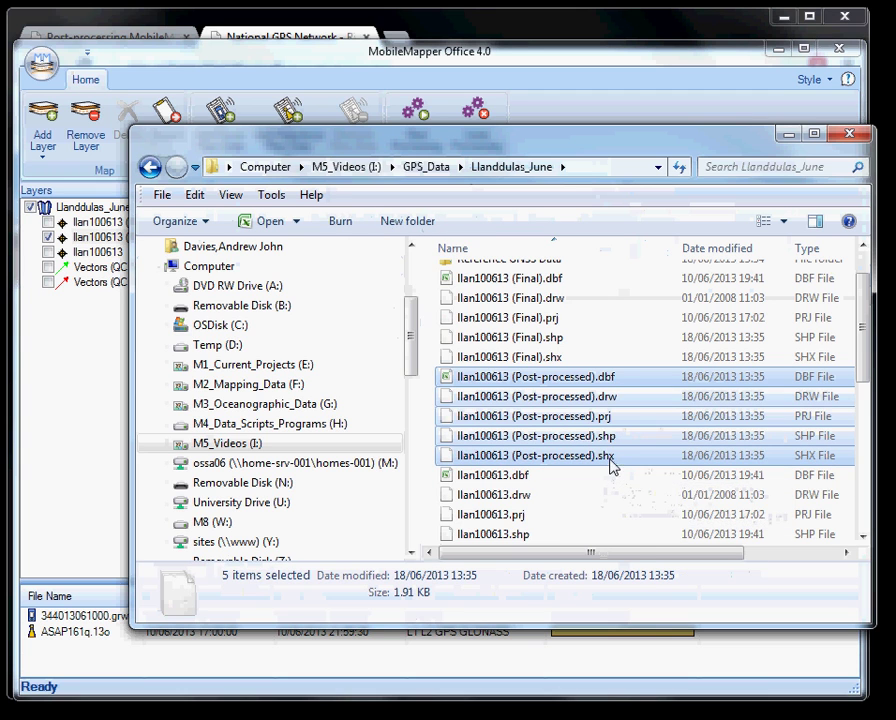
{"action": "left_click_drag", "start_coordinate": [625, 553], "coordinate": [662, 563]}
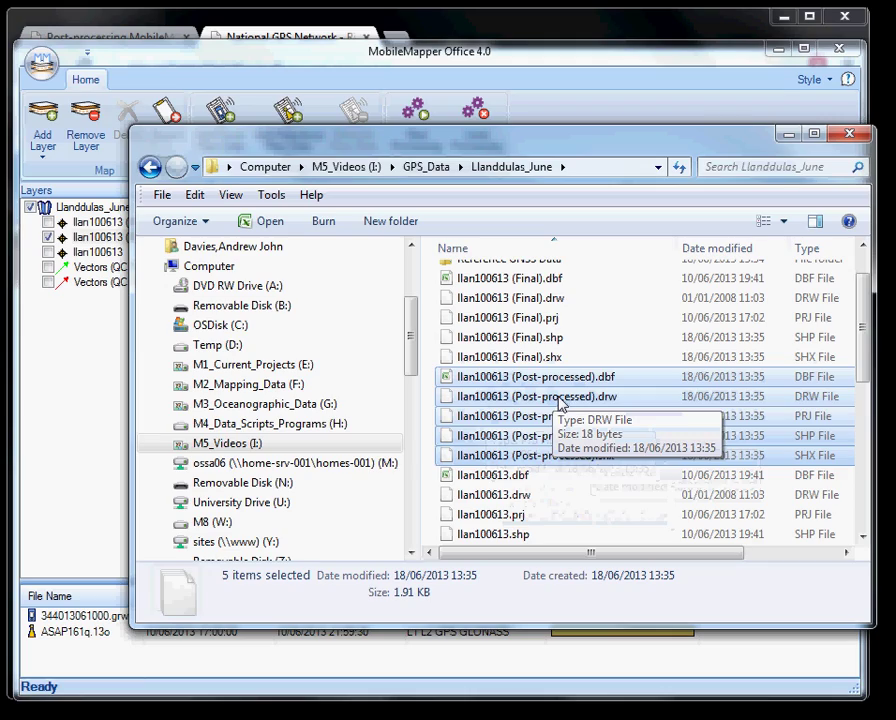
{"action": "left_click_drag", "start_coordinate": [402, 147], "coordinate": [484, 121]}
{"action": "left_click_drag", "start_coordinate": [760, 108], "coordinate": [684, 170]}
Toggle the Final, Post-processed and original llan100613 layers to compare point positions.
{"action": "left_click", "coordinate": [51, 232]}
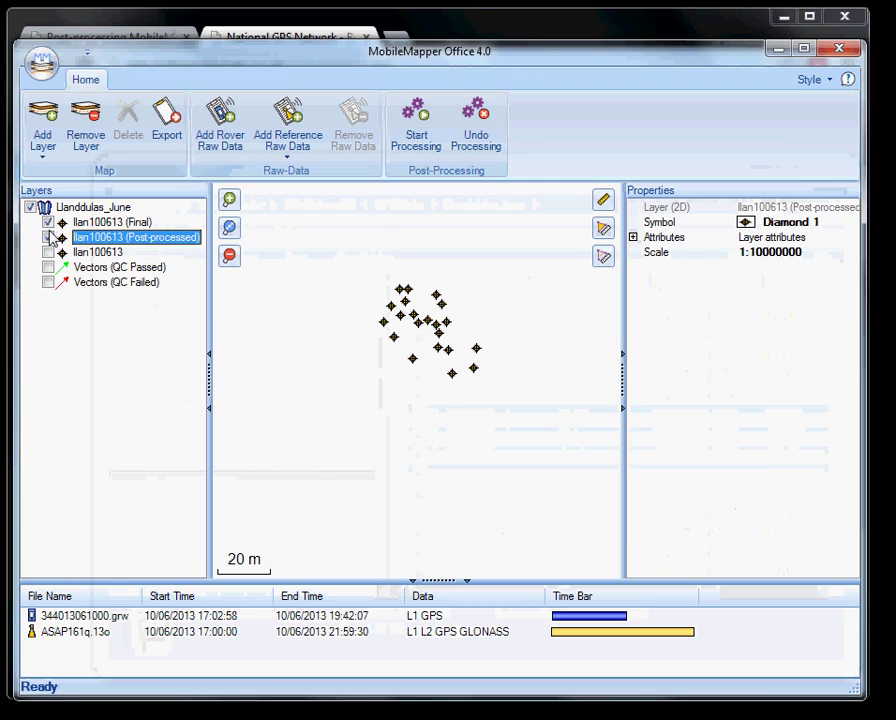
{"action": "left_click", "coordinate": [47, 224]}
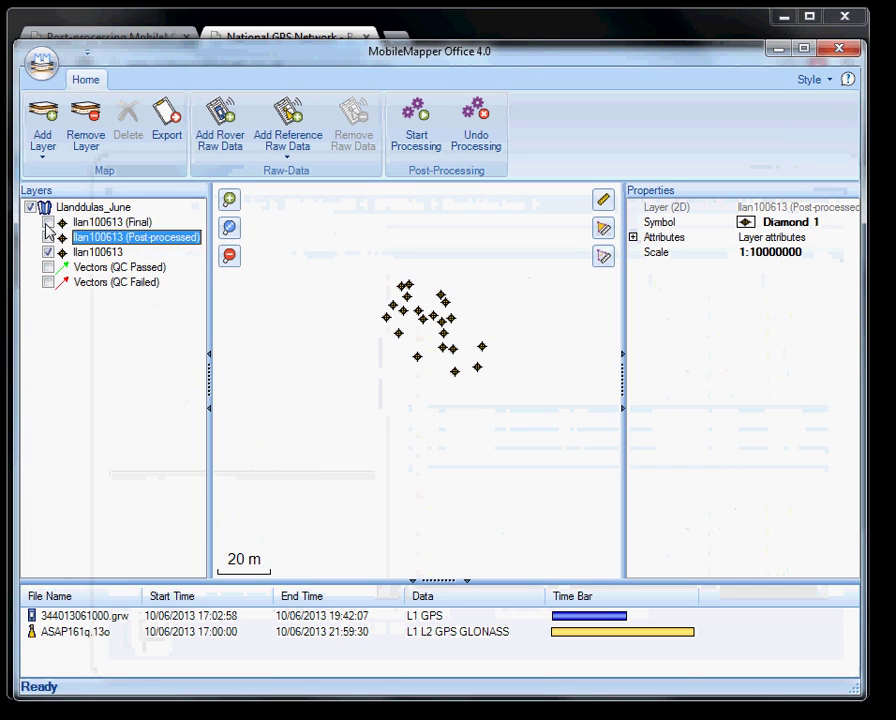
{"action": "left_click", "coordinate": [48, 253]}
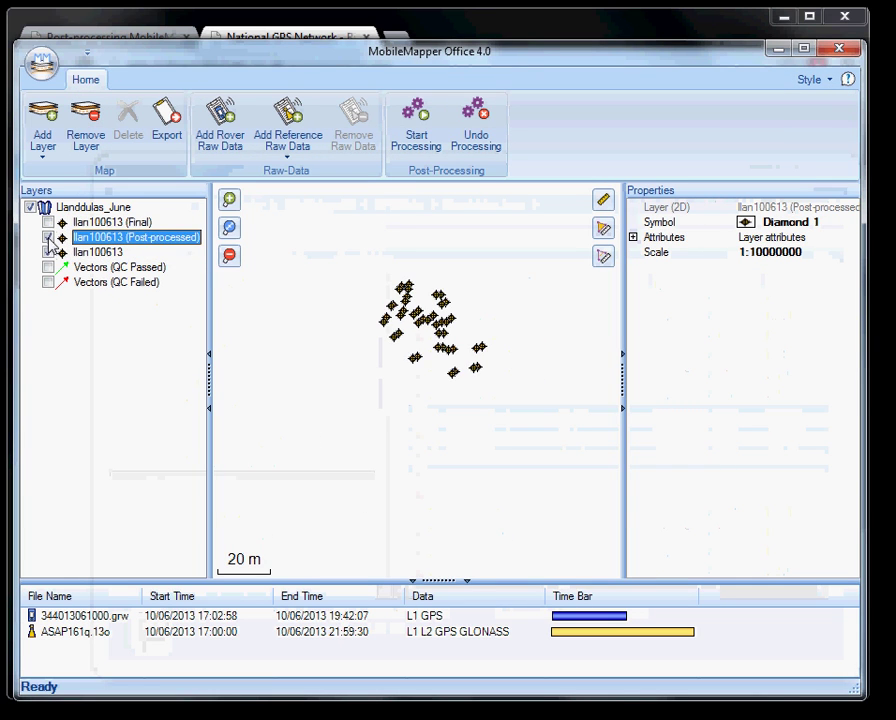
{"action": "left_click", "coordinate": [48, 237]}
{"action": "left_click", "coordinate": [48, 224]}
{"action": "left_click", "coordinate": [48, 222]}
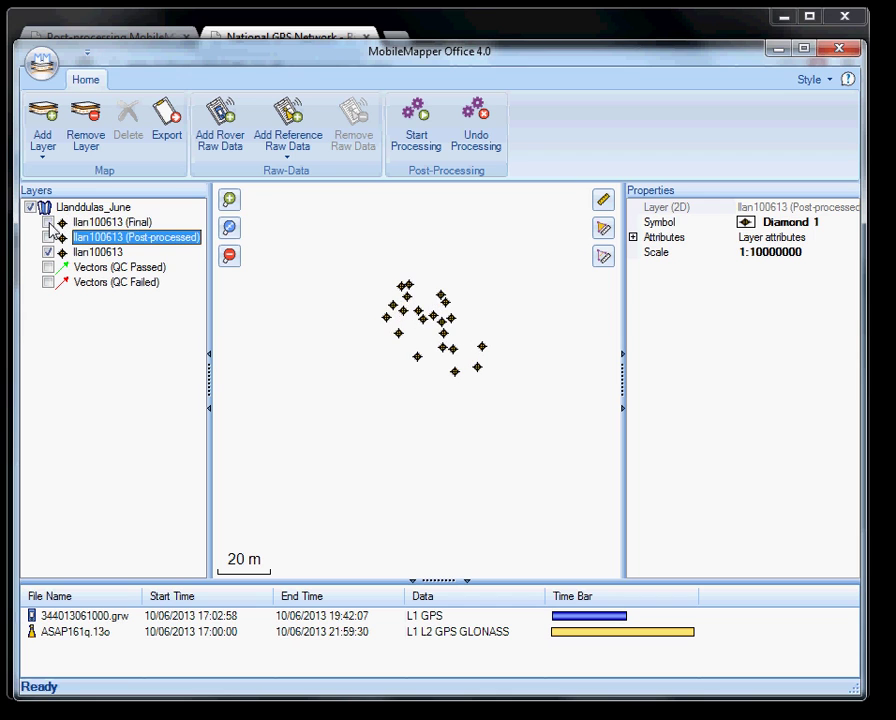
{"action": "left_click", "coordinate": [48, 237]}
{"action": "left_click", "coordinate": [48, 252]}
{"action": "left_click", "coordinate": [48, 237]}
{"action": "left_click", "coordinate": [48, 237]}
{"action": "left_click", "coordinate": [48, 237]}
{"action": "left_click", "coordinate": [48, 237]}
{"action": "left_click", "coordinate": [48, 237]}
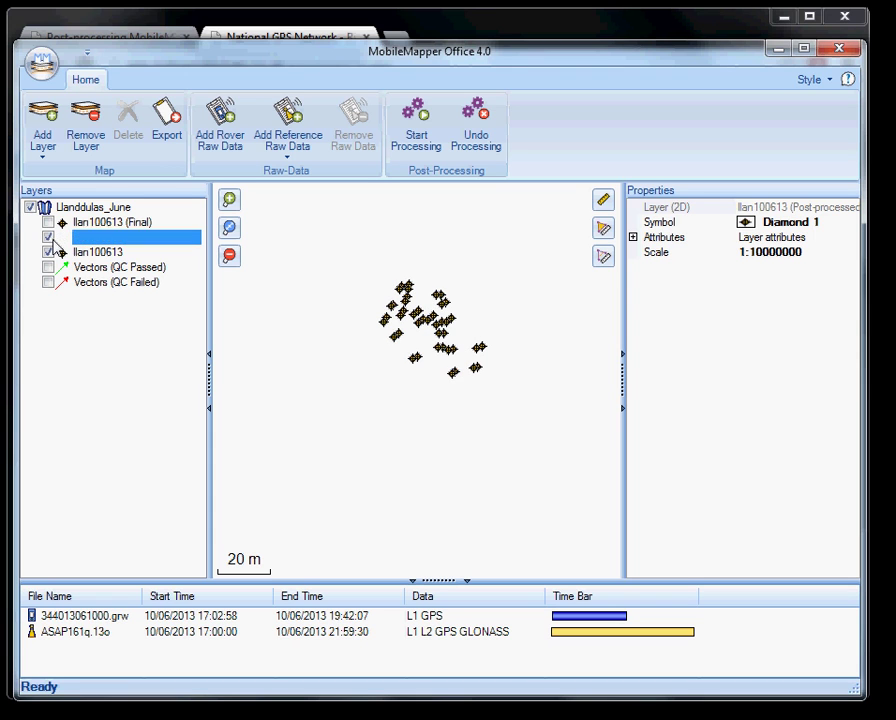
{"action": "left_click", "coordinate": [475, 316]}
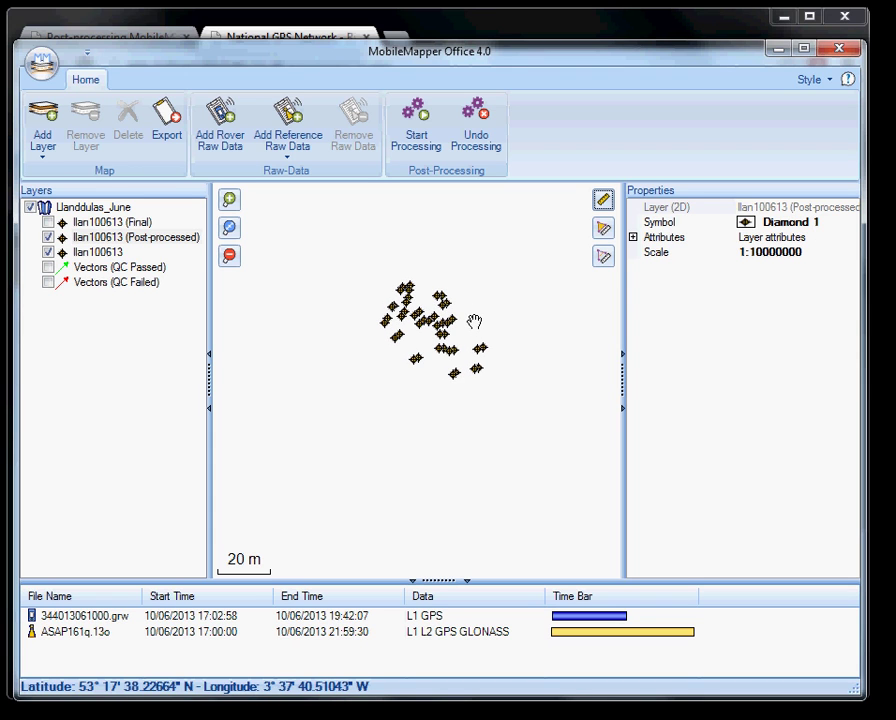
Zoom in to a 4 m scale and flicker the Post-processed layer, leaving only originals visible.
{"action": "left_click", "coordinate": [229, 199]}
{"action": "left_click", "coordinate": [229, 199]}
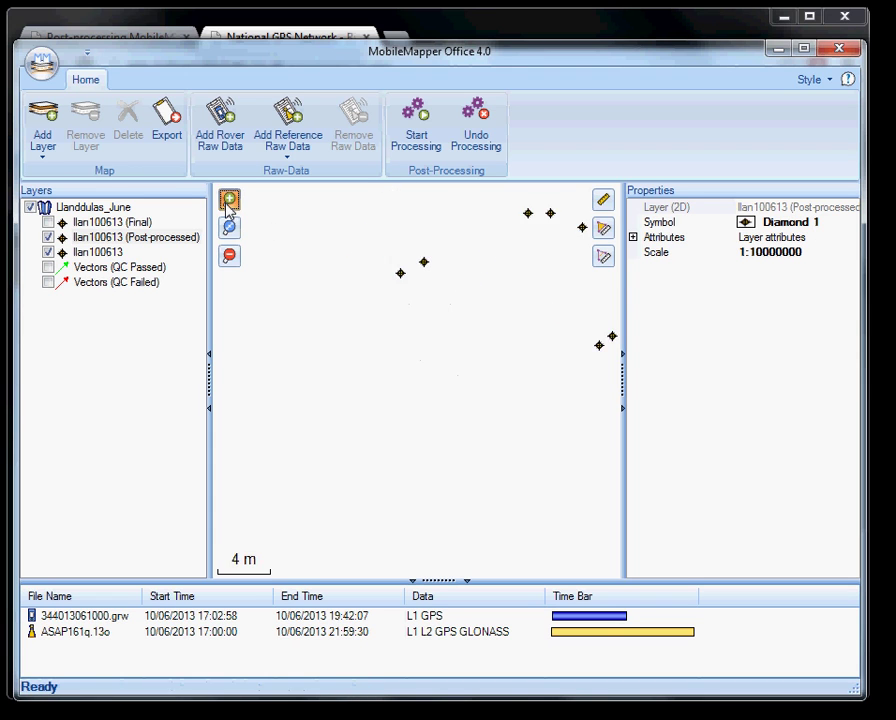
{"action": "left_click", "coordinate": [48, 237]}
{"action": "left_click", "coordinate": [48, 237]}
{"action": "left_click", "coordinate": [48, 239]}
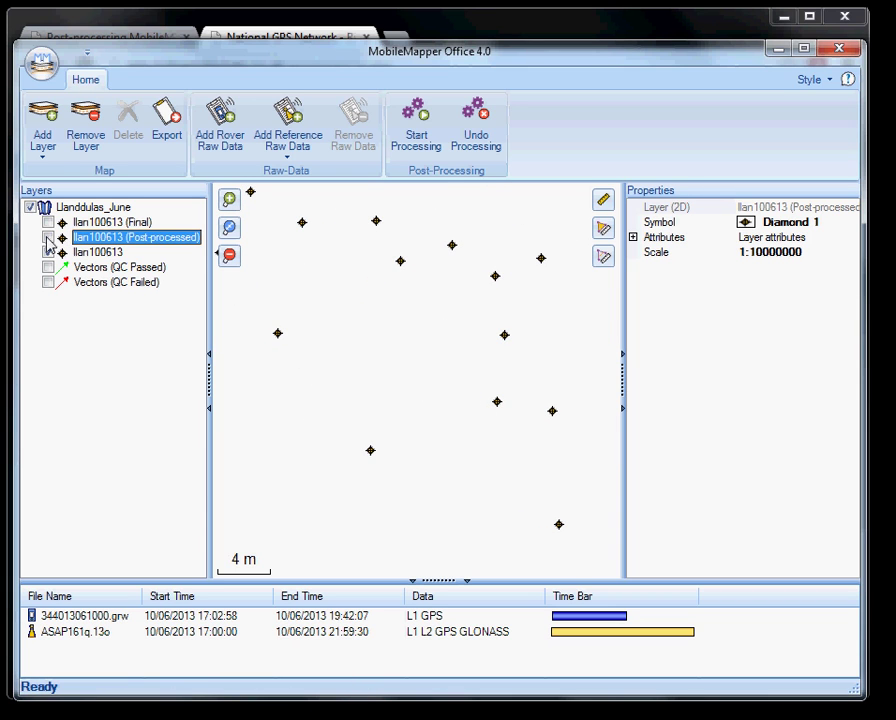
{"action": "left_click", "coordinate": [48, 239]}
{"action": "left_click", "coordinate": [48, 239]}
{"action": "left_click", "coordinate": [48, 239]}
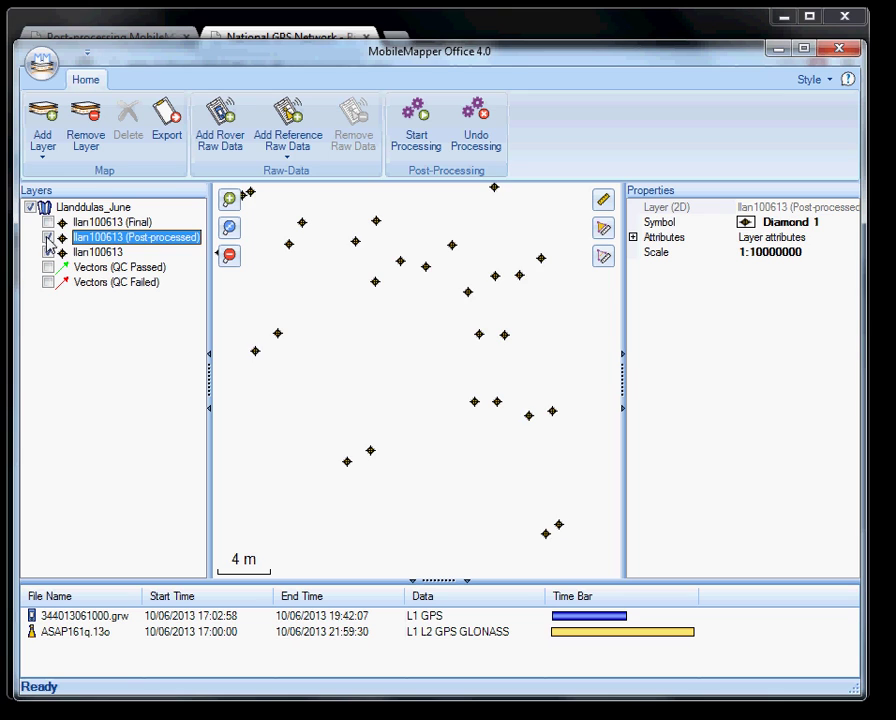
{"action": "left_click", "coordinate": [48, 239]}
{"action": "left_click", "coordinate": [48, 239]}
{"action": "left_click", "coordinate": [48, 239]}
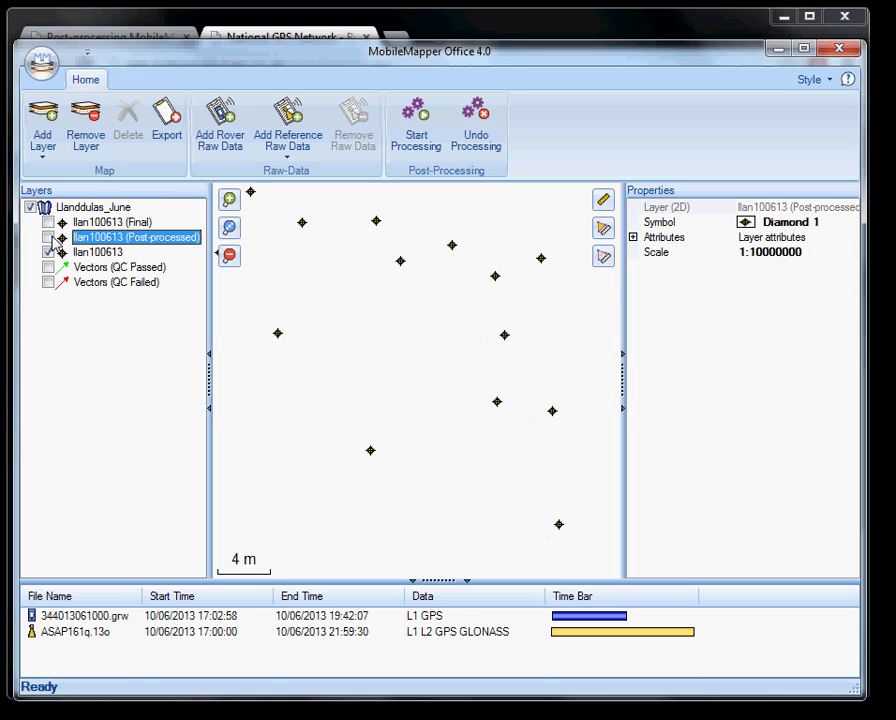